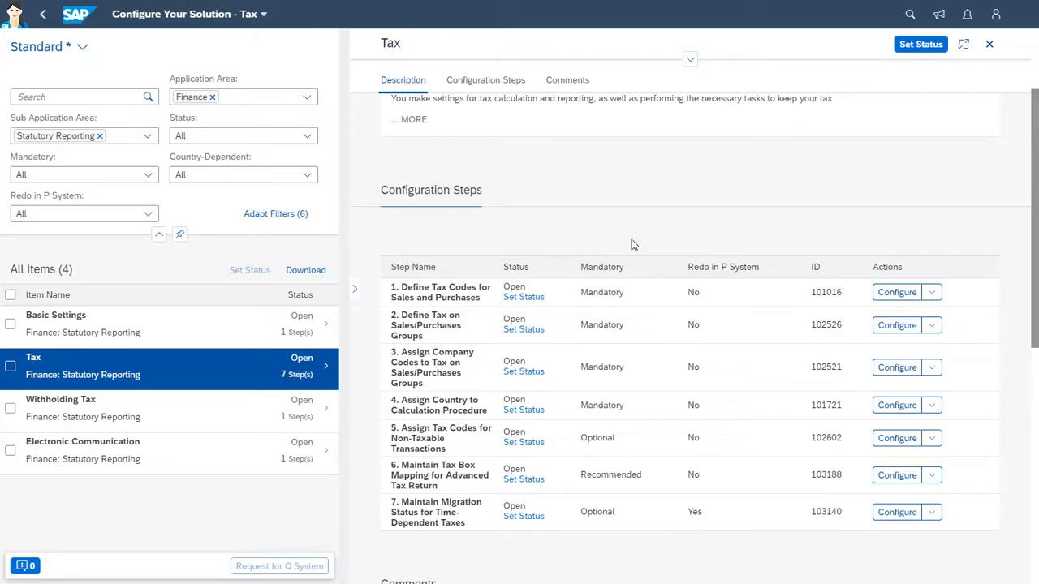
- Start defining tax codes for sales and purchases for country DE, opening tax code V2 with valid-from date 01/01/2020
click(901, 294)
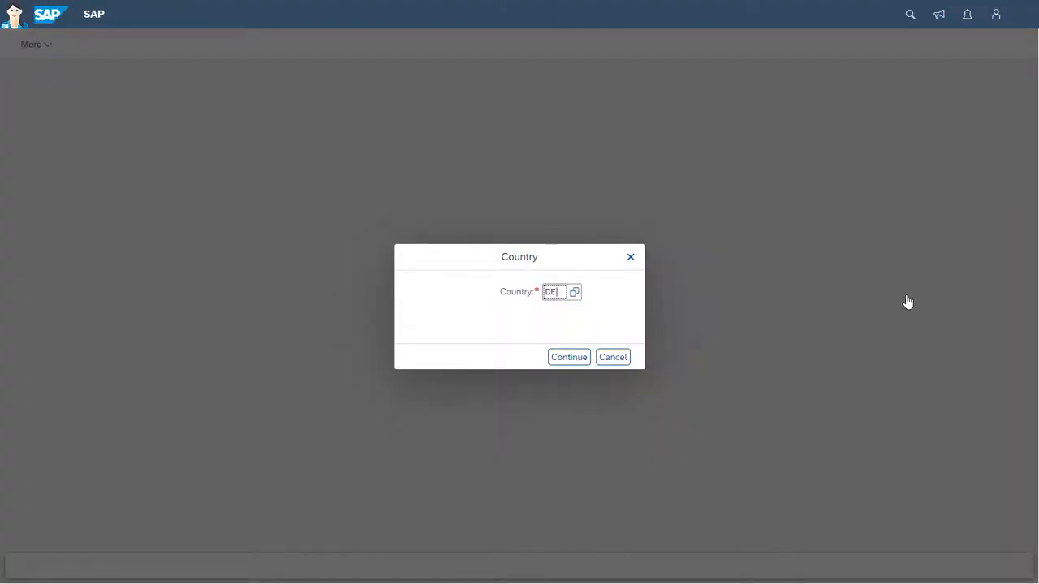
key(Return)
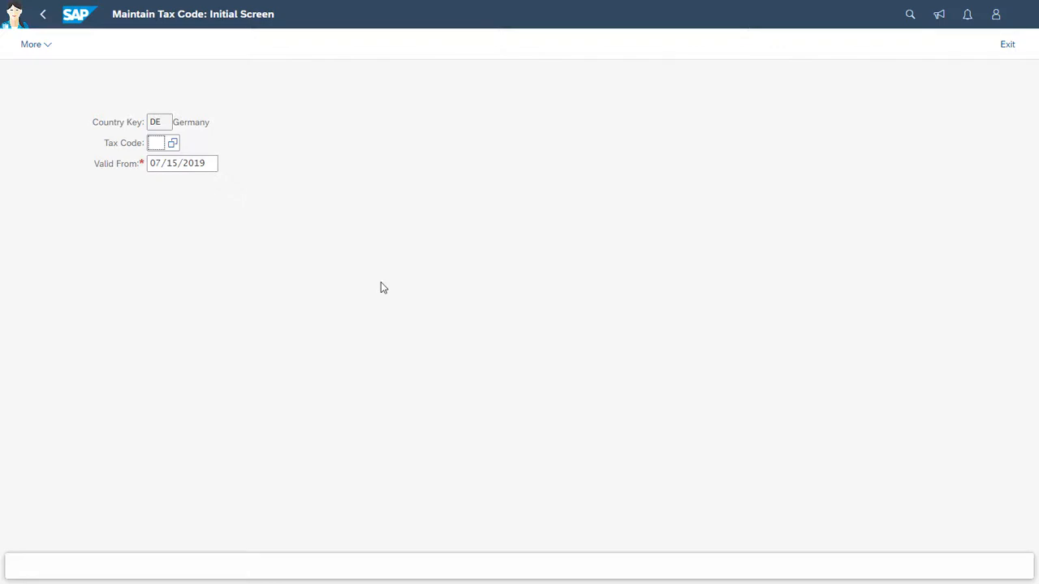
text(V2)
key(Return)
click(173, 165)
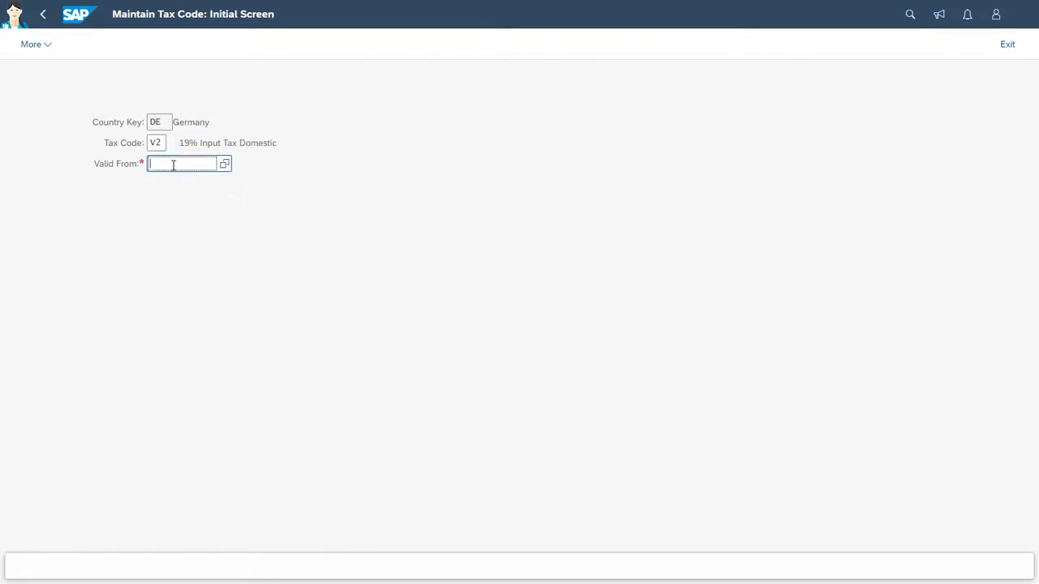
text(01/01/2020)
key(Return)
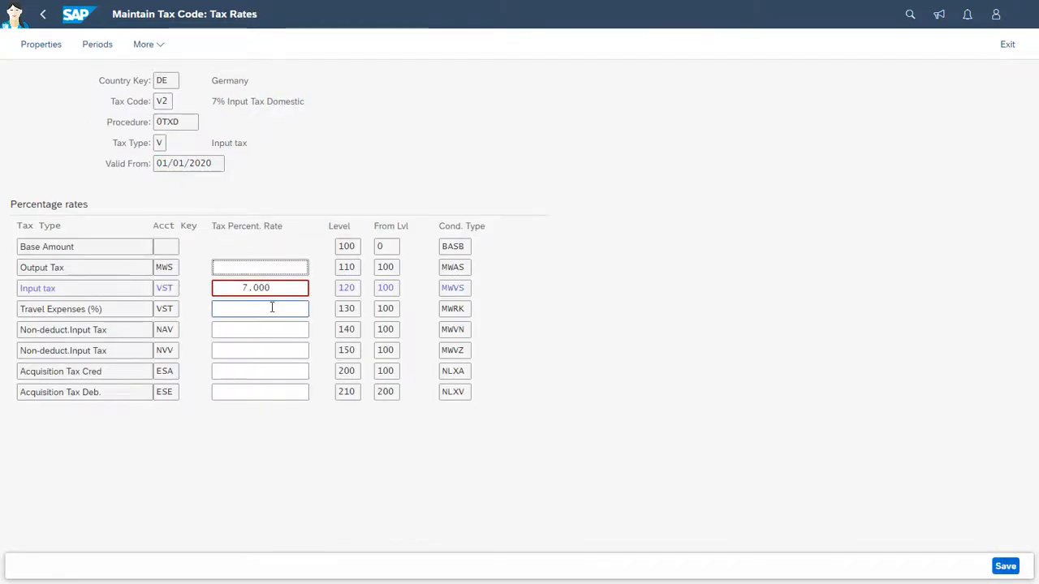
- Set the input tax percentage rate of tax code V2 to 8.000 and save it
click(242, 286)
double_click(242, 286)
text(8)
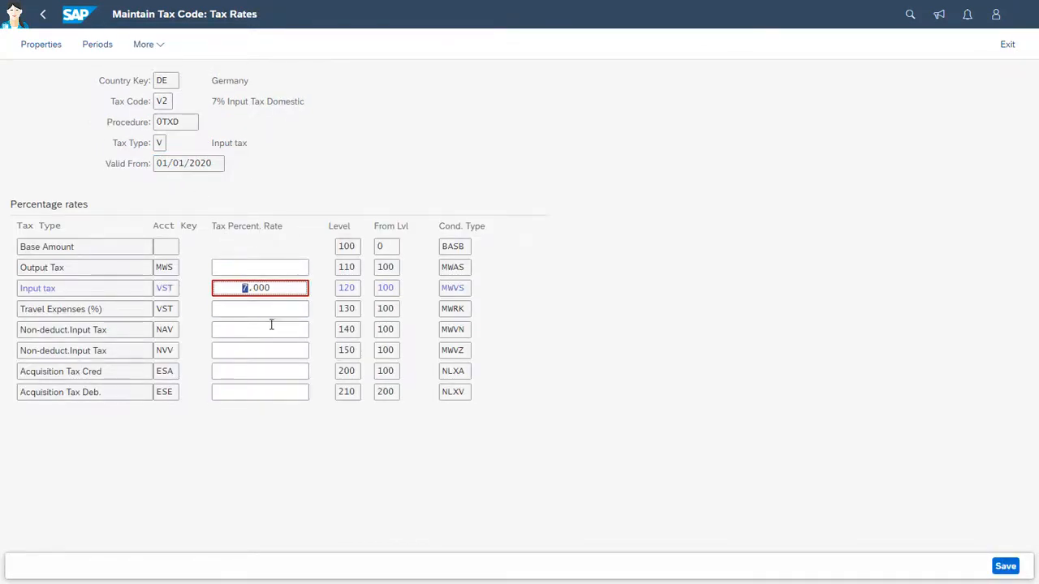
click(1004, 567)
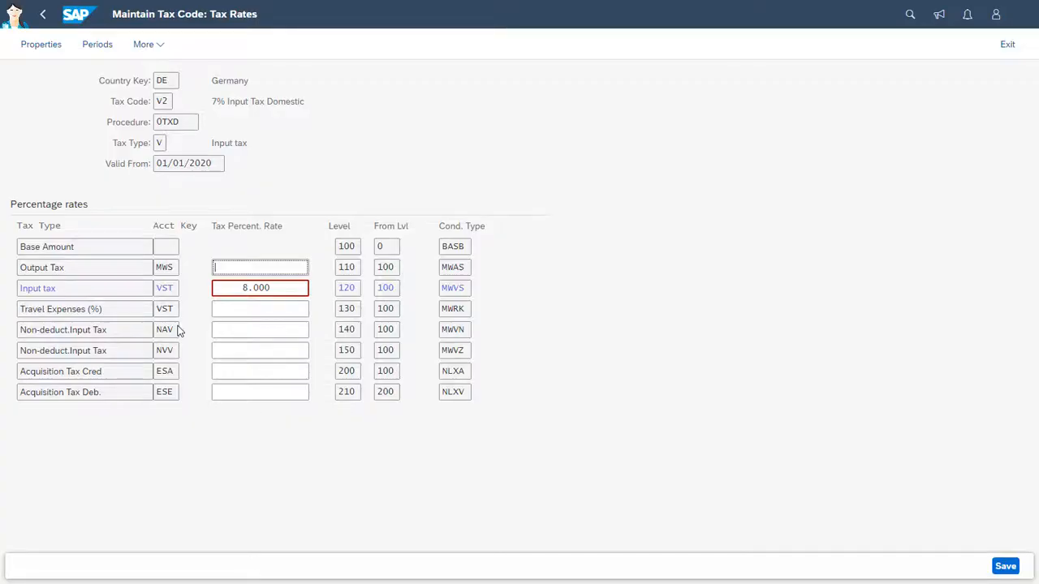
- Review the validity periods of the input tax rate for tax code V2, and close the overview
click(264, 288)
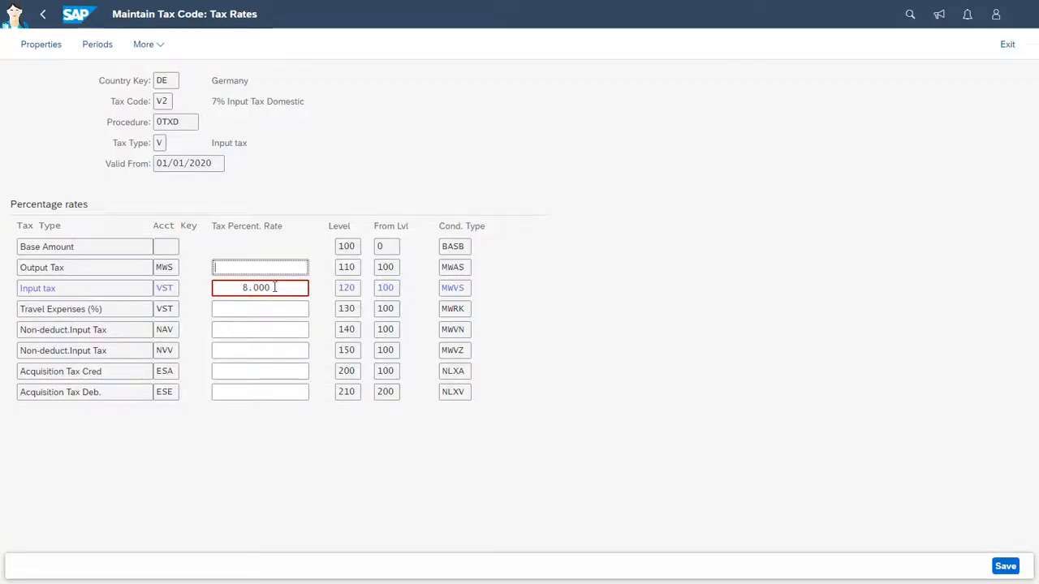
click(96, 45)
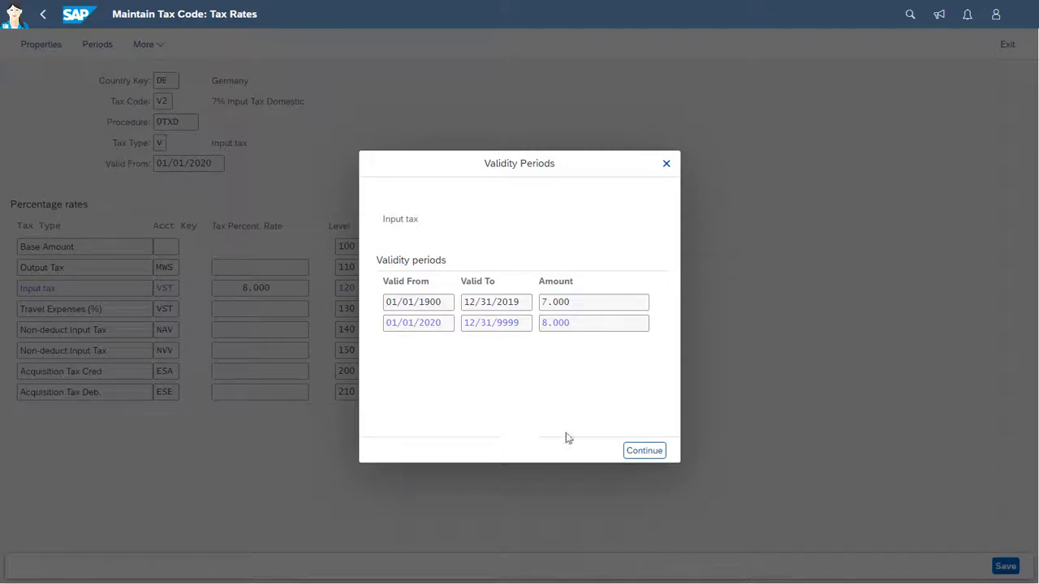
click(661, 455)
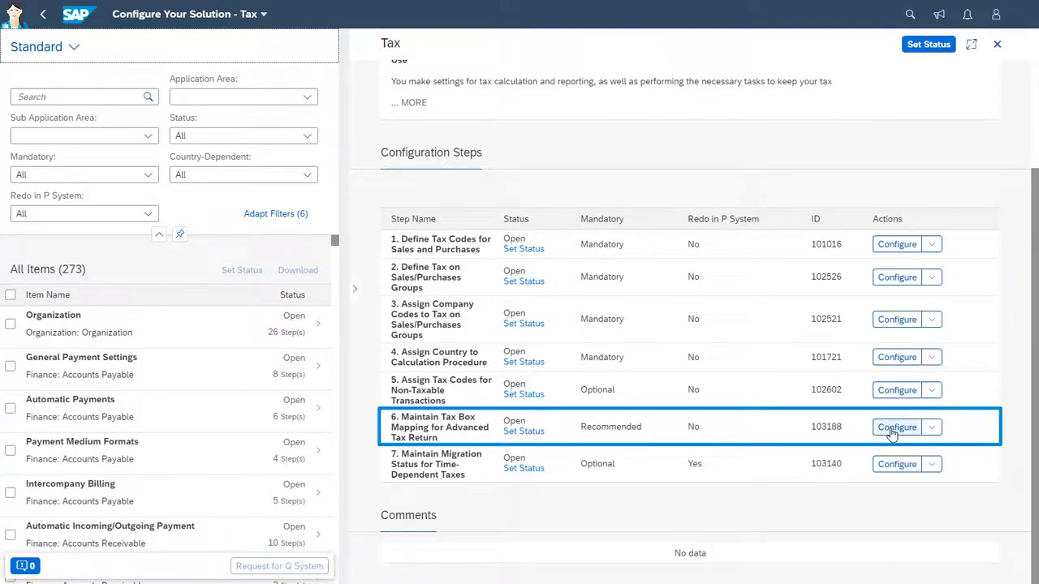
- Configure tax box mapping for the advanced tax return for country DE, opening the external tax boxes of structure EDC2
click(896, 428)
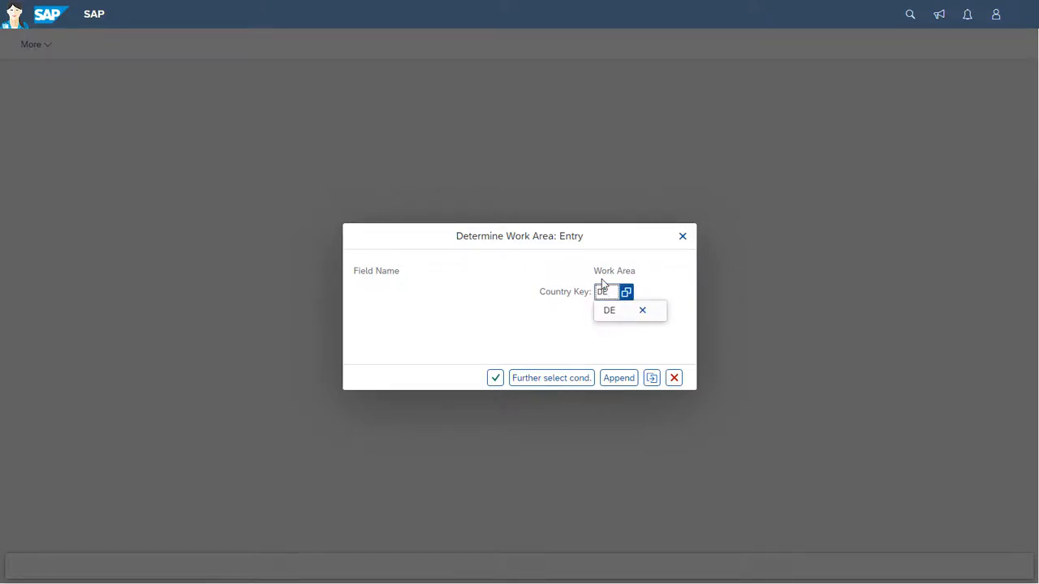
key(Return)
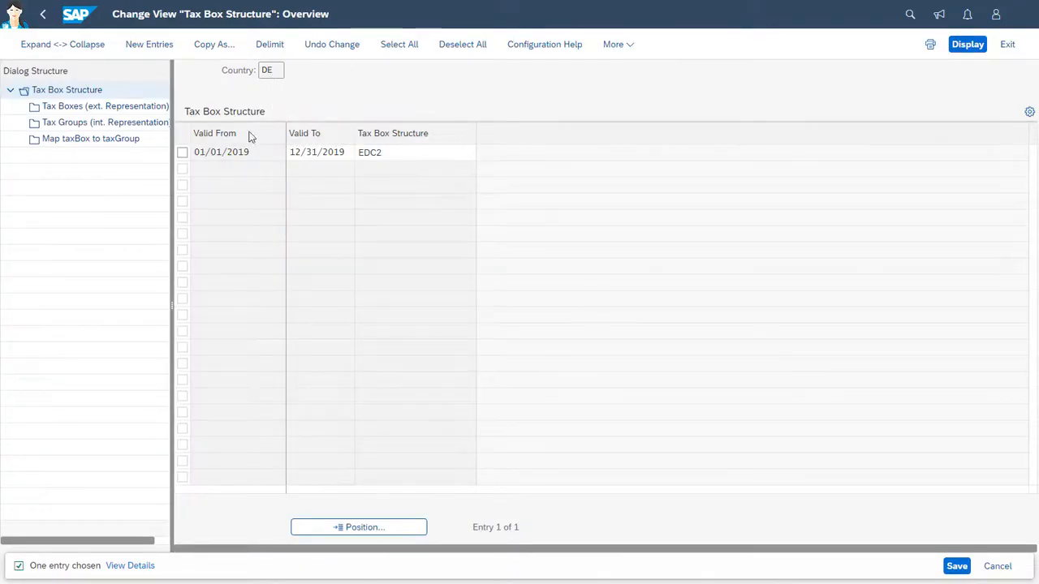
click(182, 153)
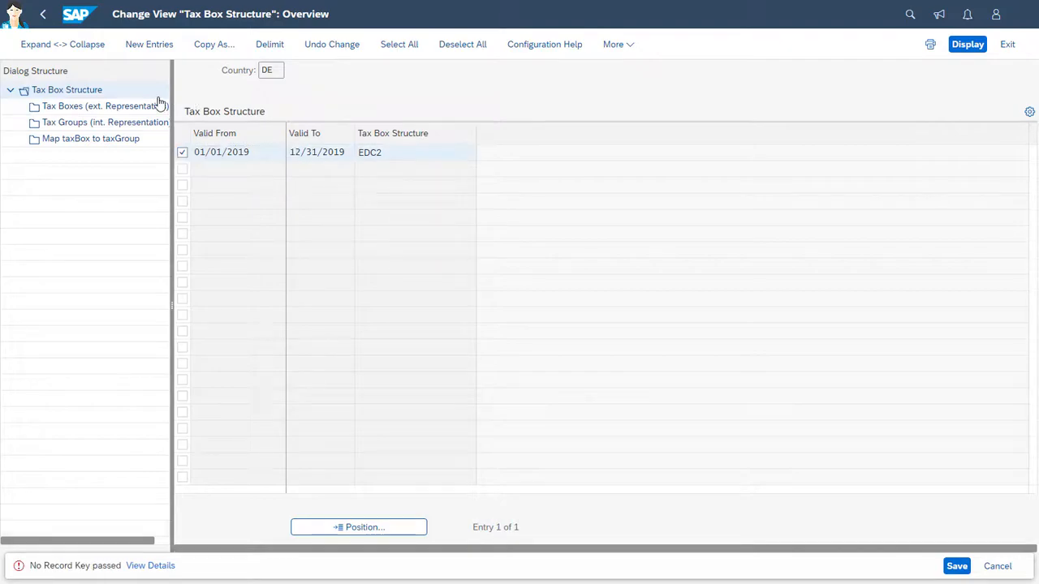
click(50, 110)
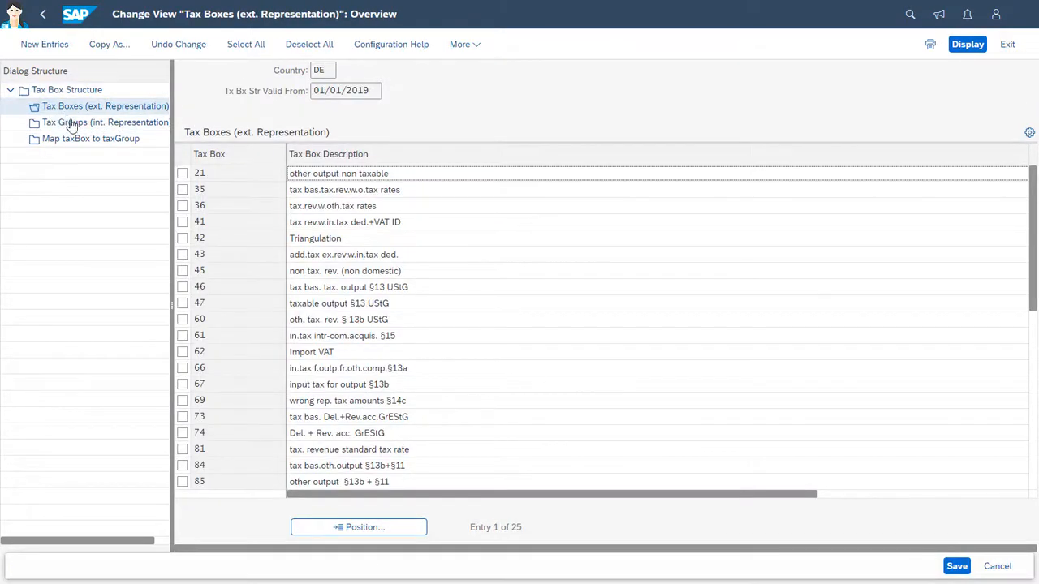
- Copy tax box 66 as a new tax box named Z66
click(182, 370)
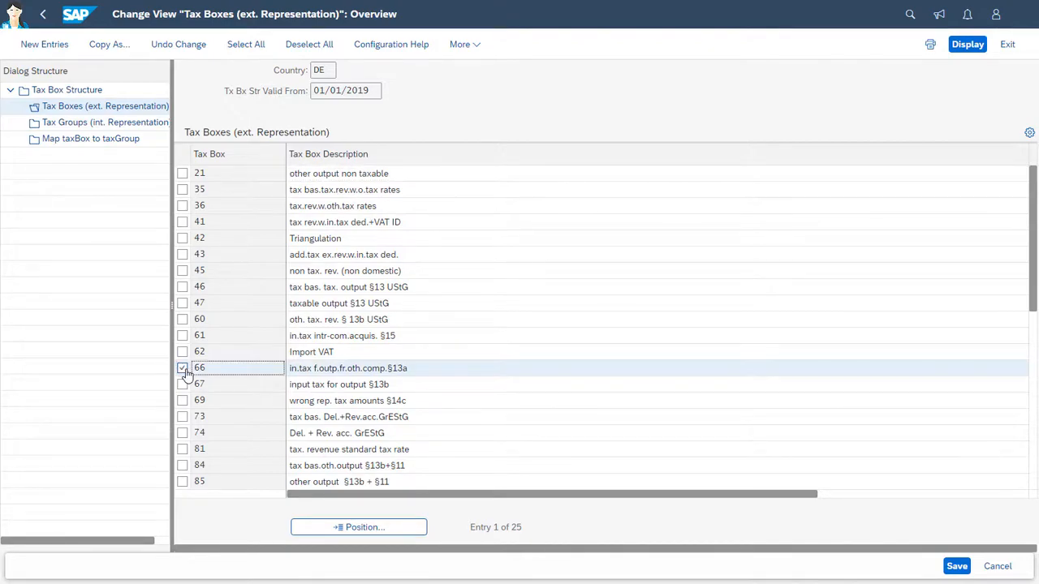
click(116, 46)
click(229, 178)
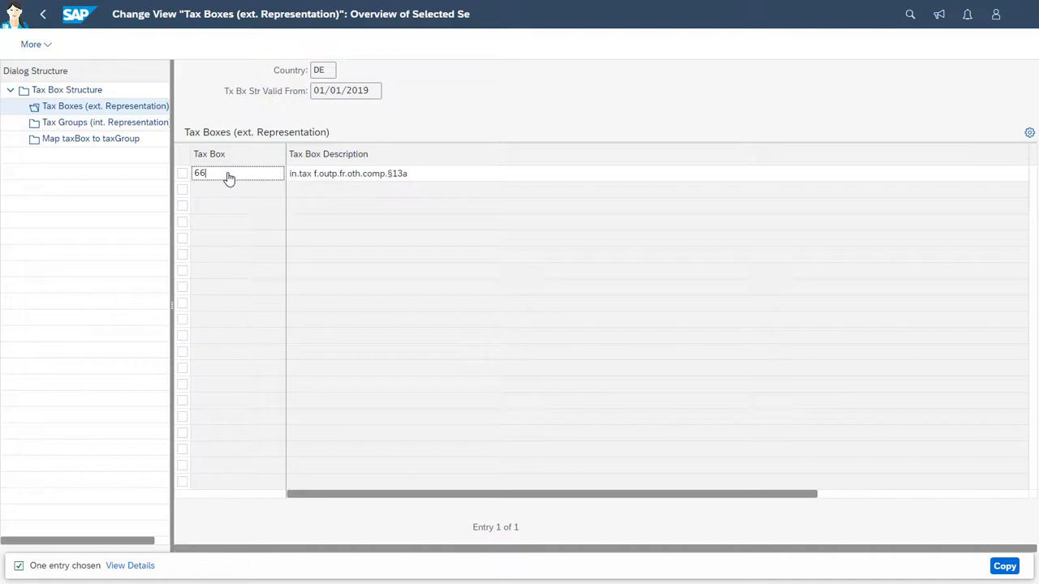
key(Home)
text(Z)
click(1005, 567)
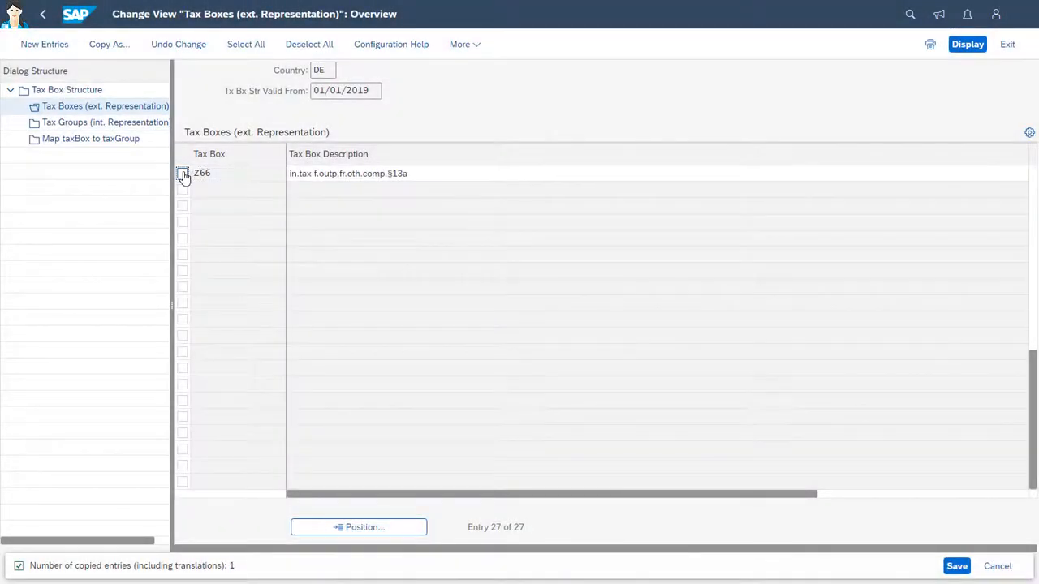
- Start a copy of the internal tax group 66 entry for tax code V2, naming the new group Z66
click(183, 175)
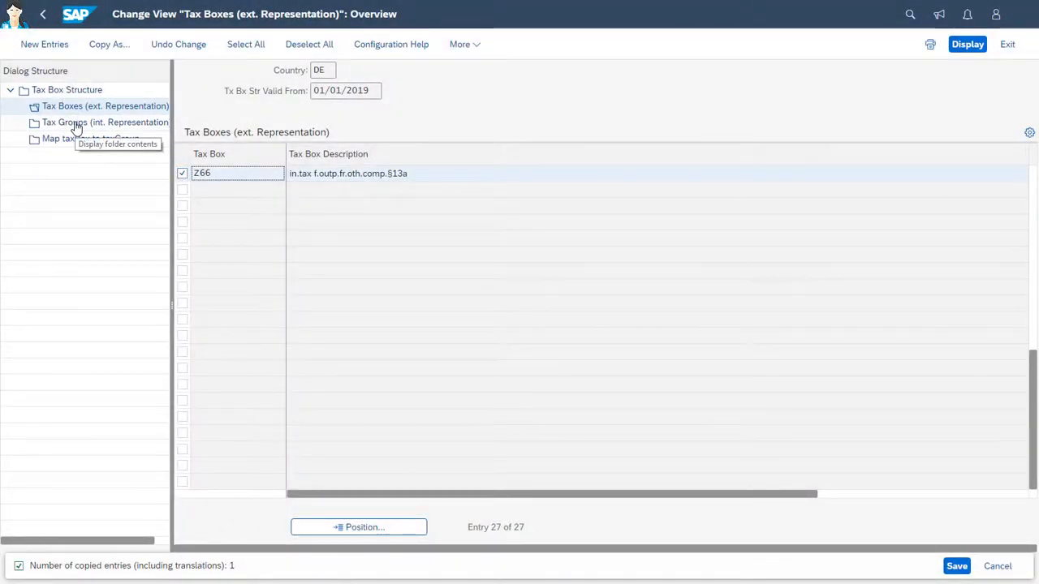
click(76, 125)
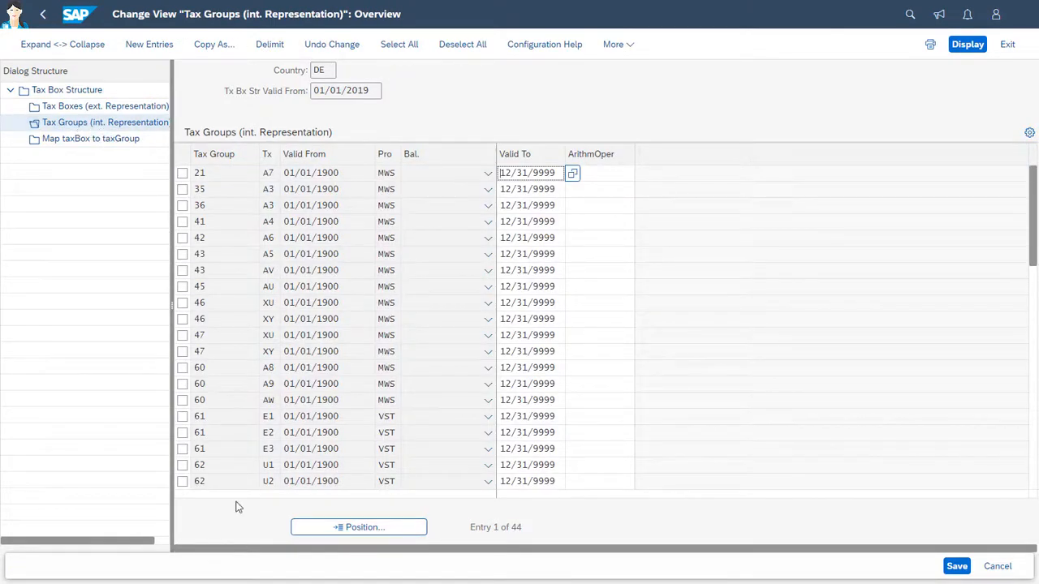
scroll(326, 396, down, 5)
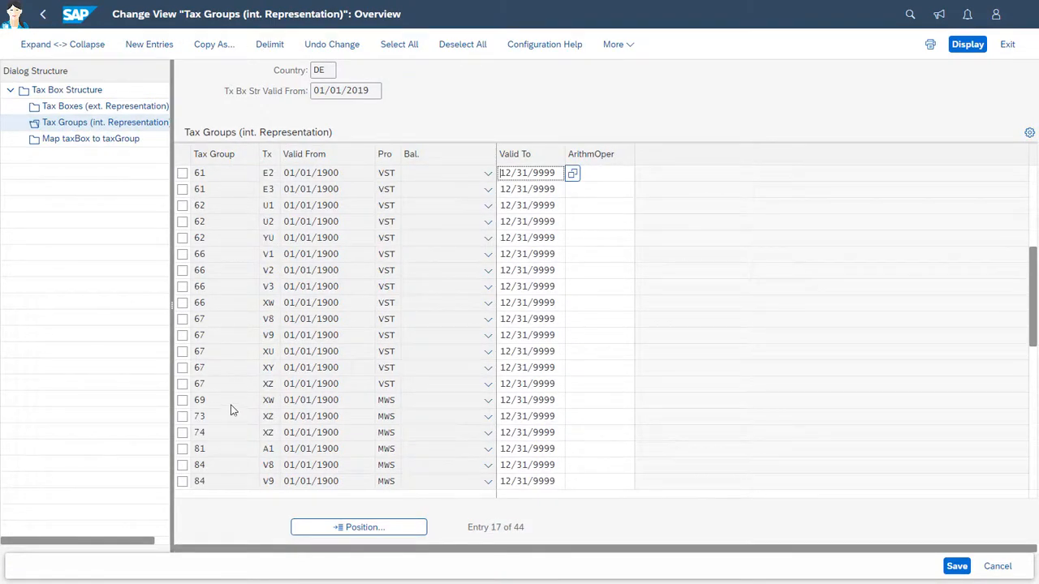
click(182, 272)
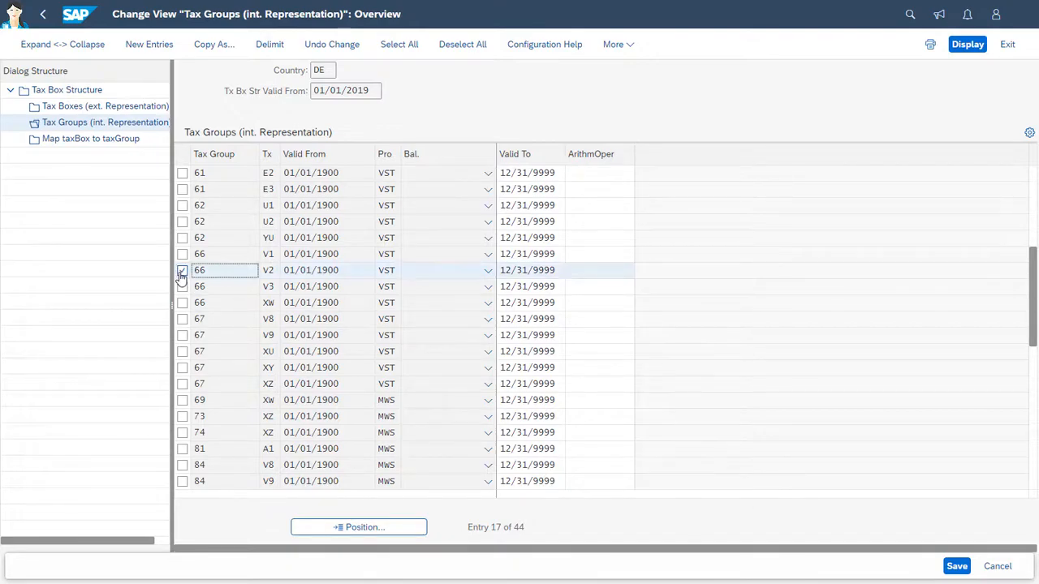
click(212, 45)
text(Z)
- Set the copied tax group's valid-from date to 01/01/2020, complete the copy and save the data
click(339, 180)
click(346, 175)
key(BackSpace)
key(BackSpace)
key(BackSpace)
text(2020)
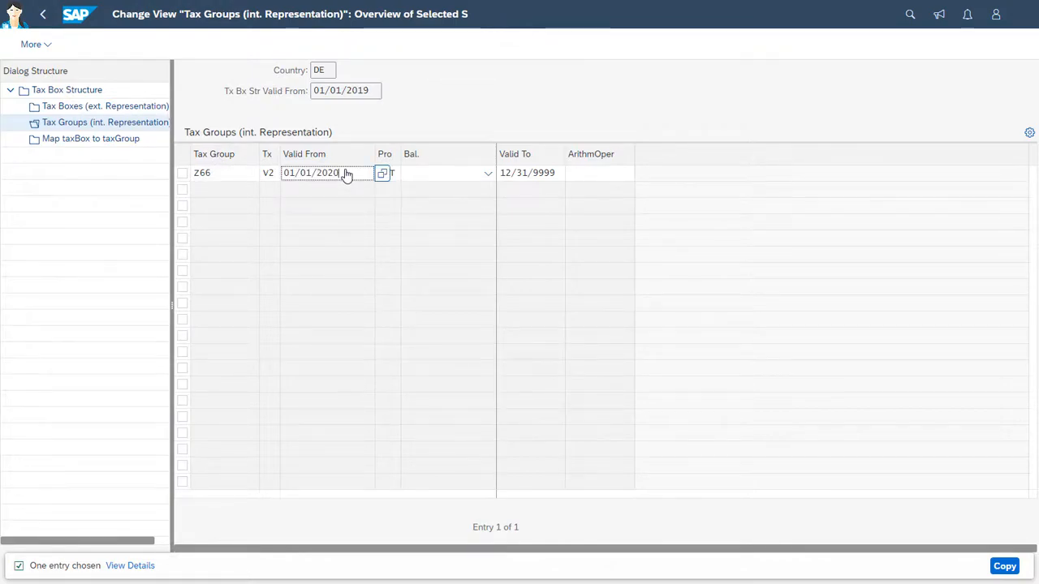
key(Return)
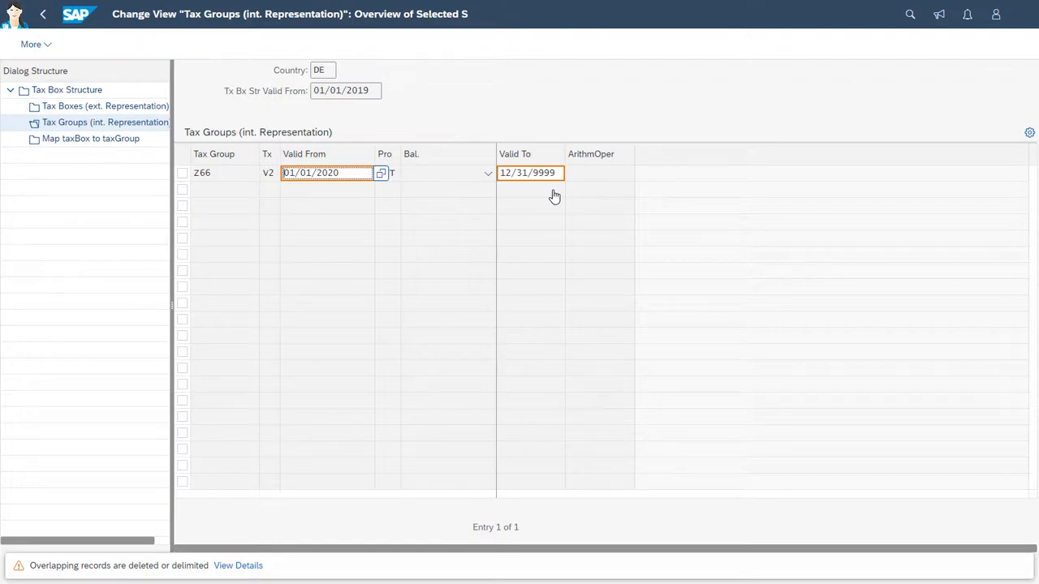
key(Return)
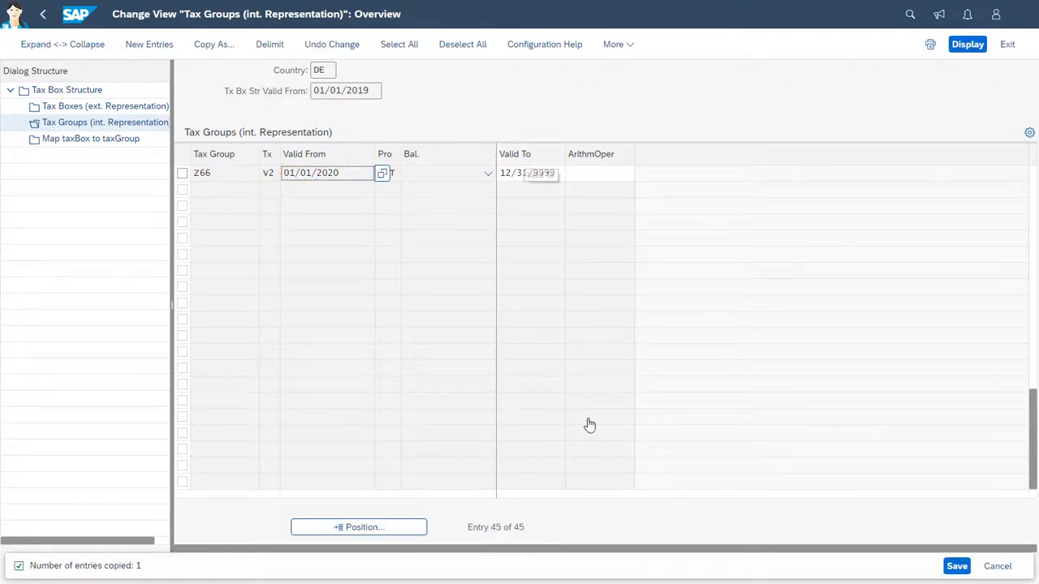
click(957, 567)
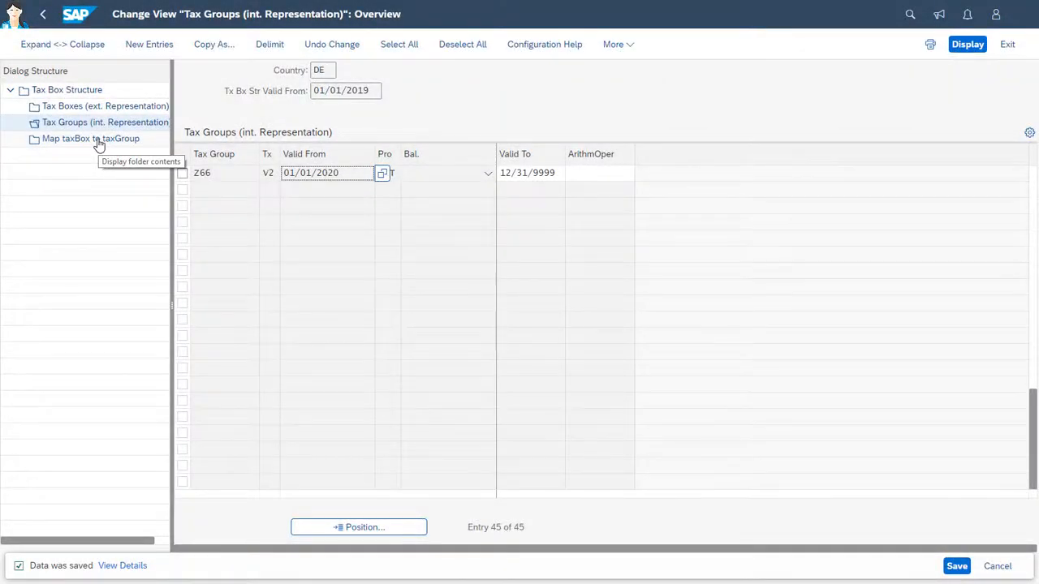
- Copy the tax box 66 mapping as a new entry linking tax box Z66 to tax group Z66, and save
click(98, 143)
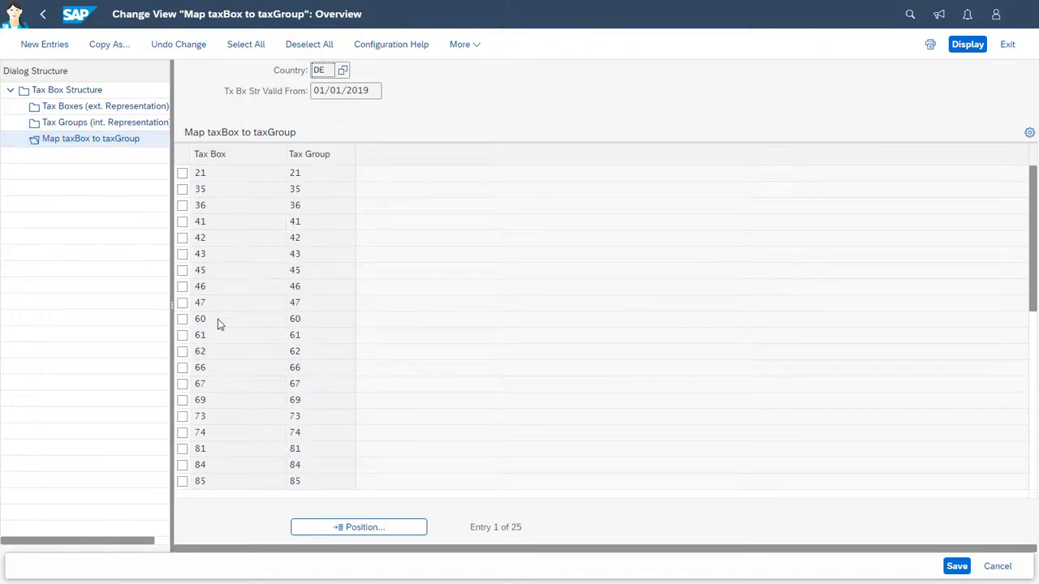
scroll(184, 355, down, 1)
click(183, 352)
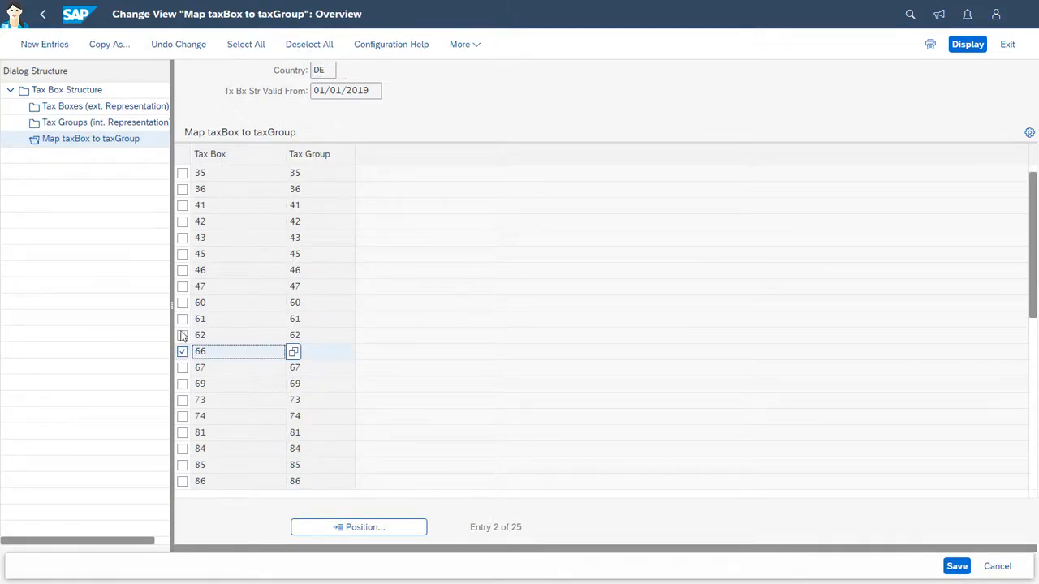
click(109, 47)
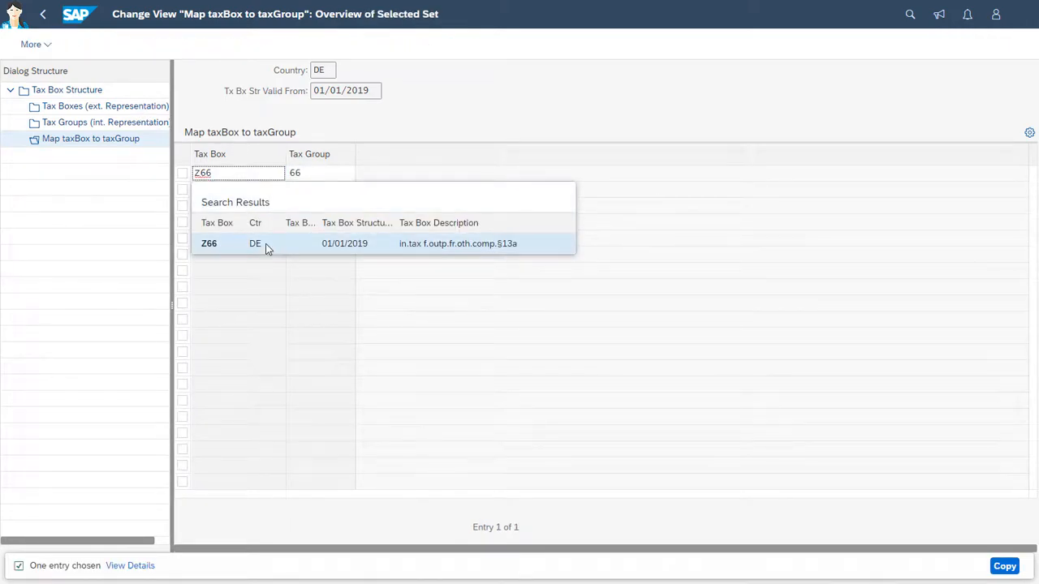
click(265, 243)
click(329, 178)
text(Z6)
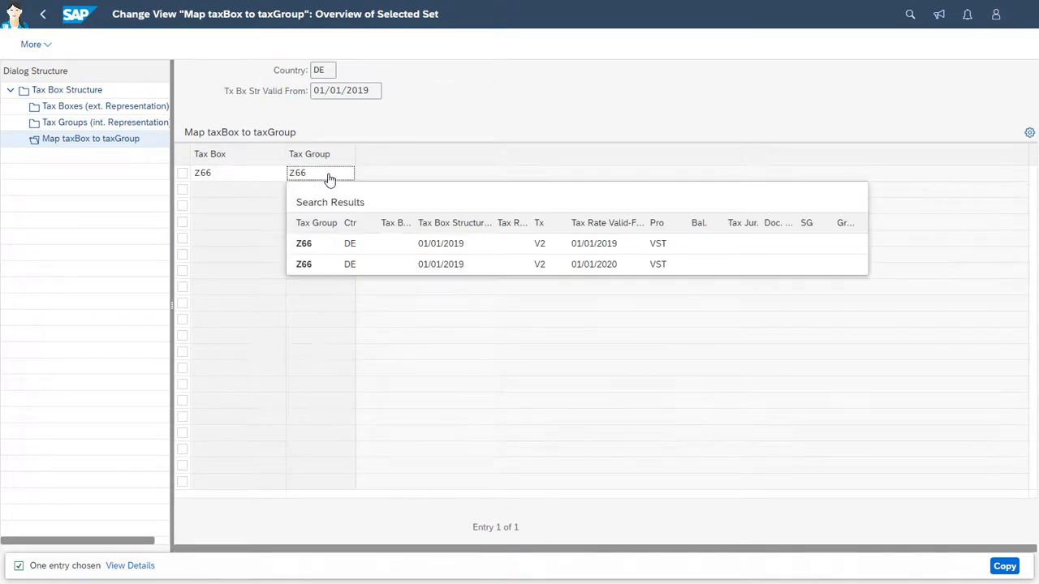
click(315, 248)
click(1004, 566)
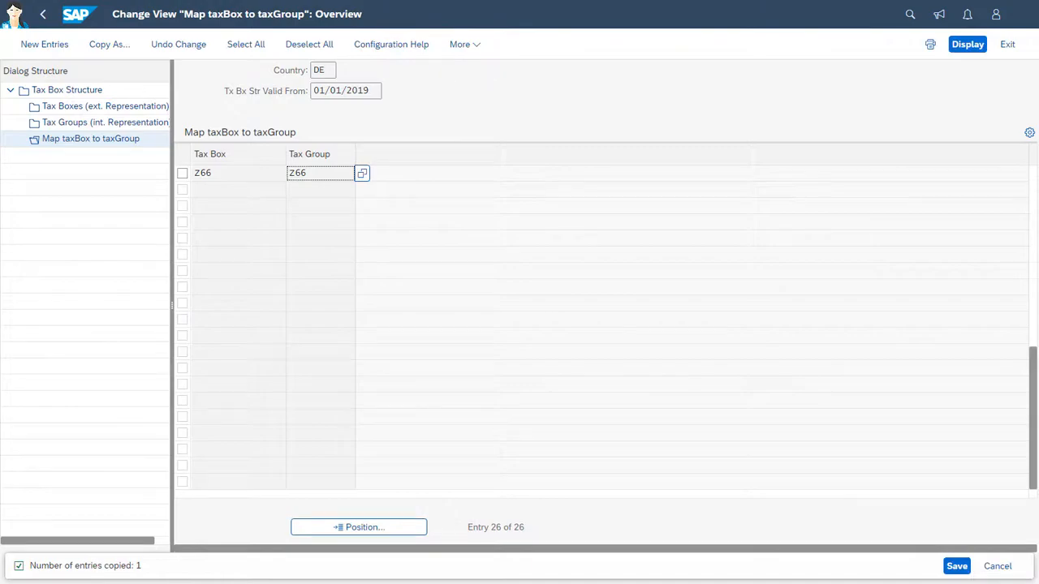
click(951, 572)
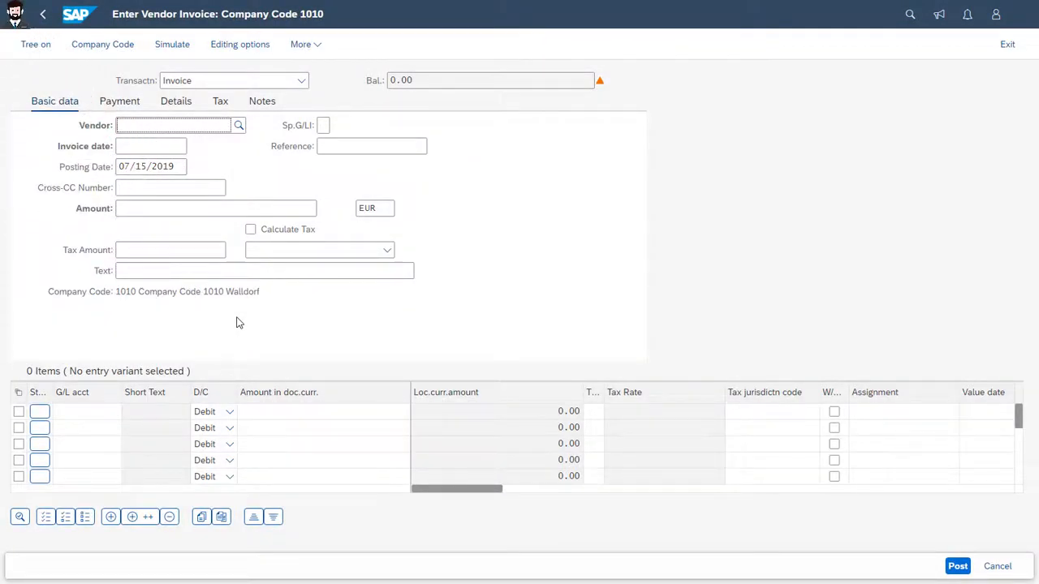
- Look up the vendor for the invoice and choose the Walldorf supplier with search term COMP1010
click(239, 127)
click(727, 424)
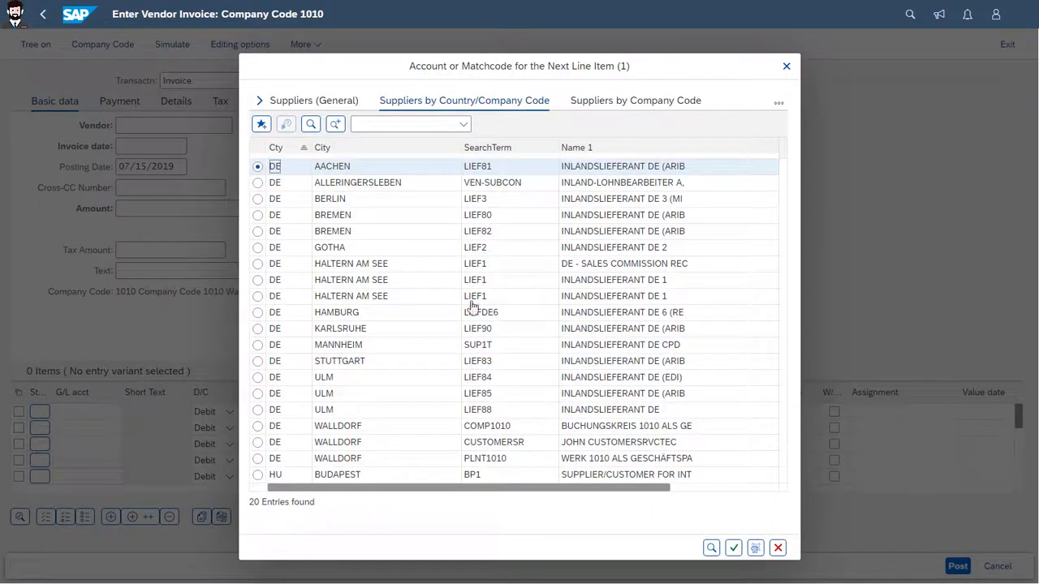
click(258, 426)
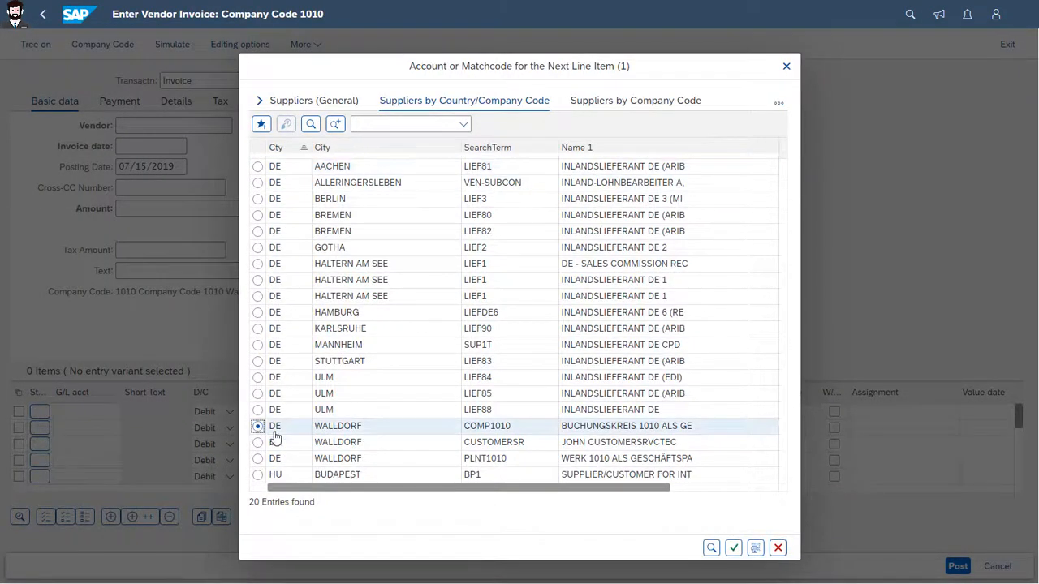
click(736, 549)
- Set the vendor invoice's invoice date to 07/15/2019 and its posting date to 02/01/2020
click(187, 147)
click(193, 146)
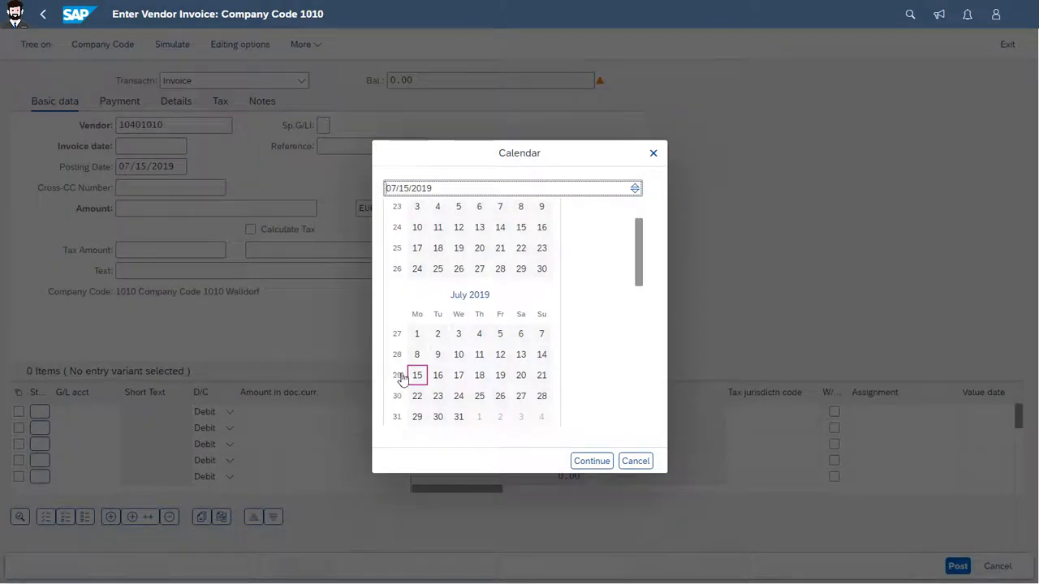
click(591, 461)
click(88, 167)
text(02/01/2020)
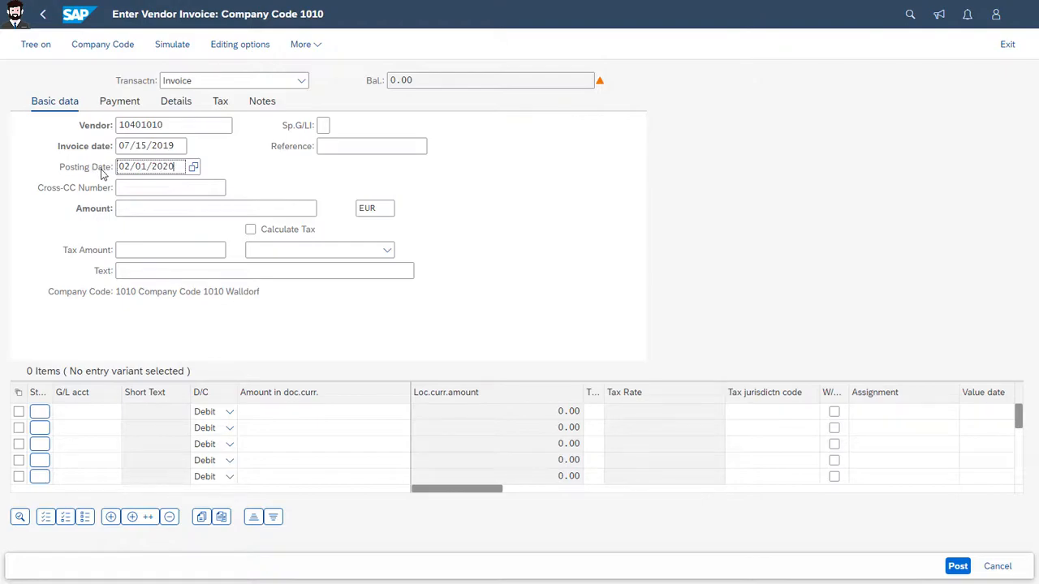
key(Return)
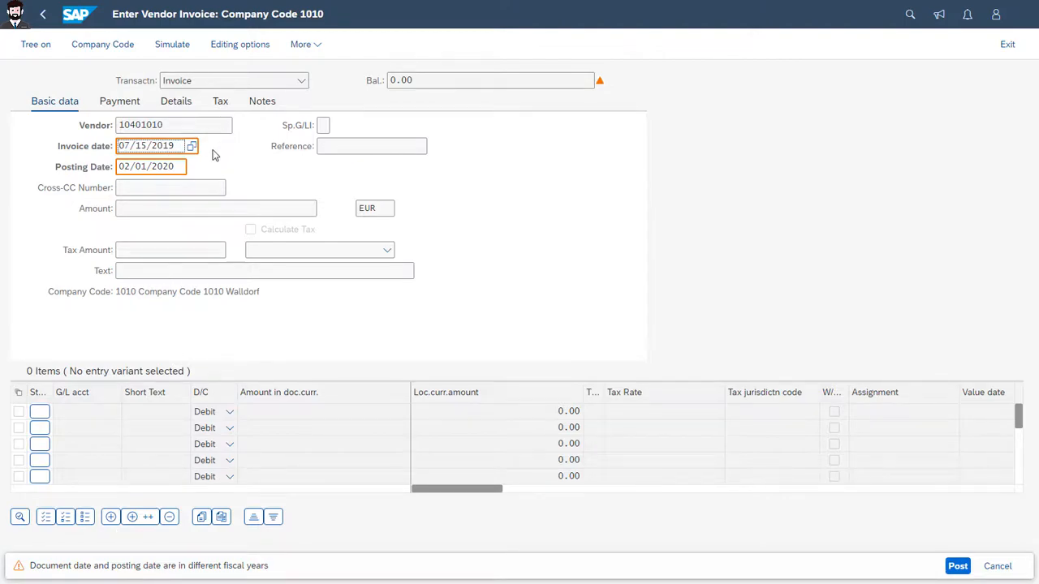
- Enter TEST as the vendor invoice's reference and add a line item for G/L account 61004000 with tax code V2
key(Return)
text(est)
key(Return)
click(87, 422)
text(61004000)
key(Return)
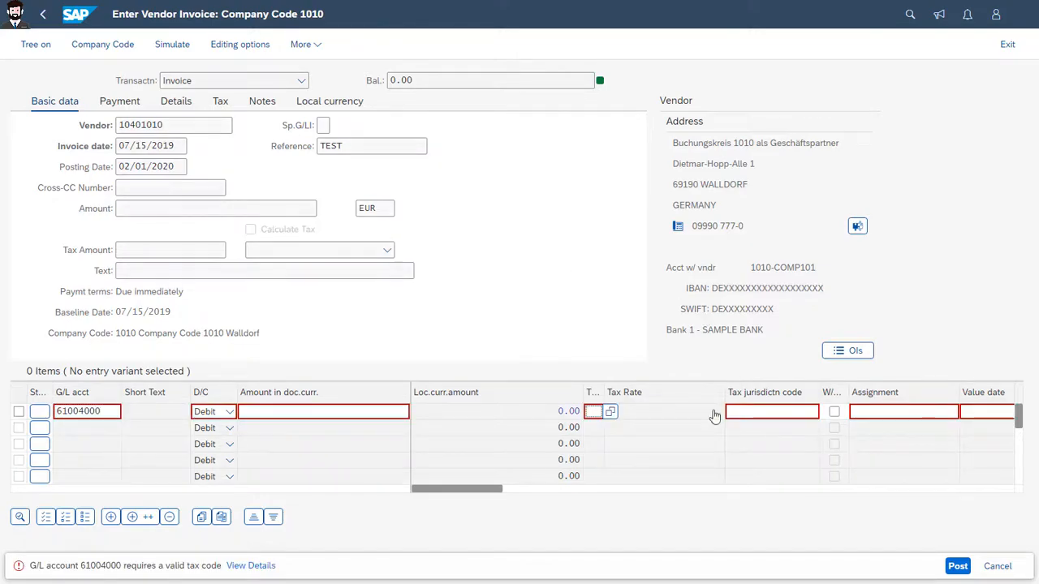
drag(606, 395, 638, 396)
text(V2)
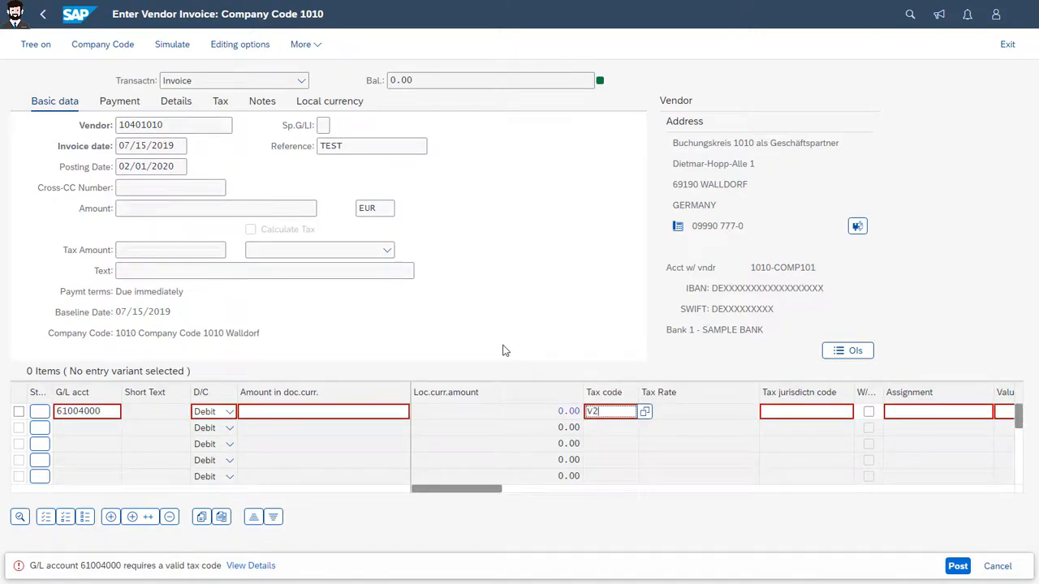
- Look up the line item's cost center and assign 10101101 to it
drag(435, 492, 544, 490)
click(698, 411)
click(708, 412)
click(729, 447)
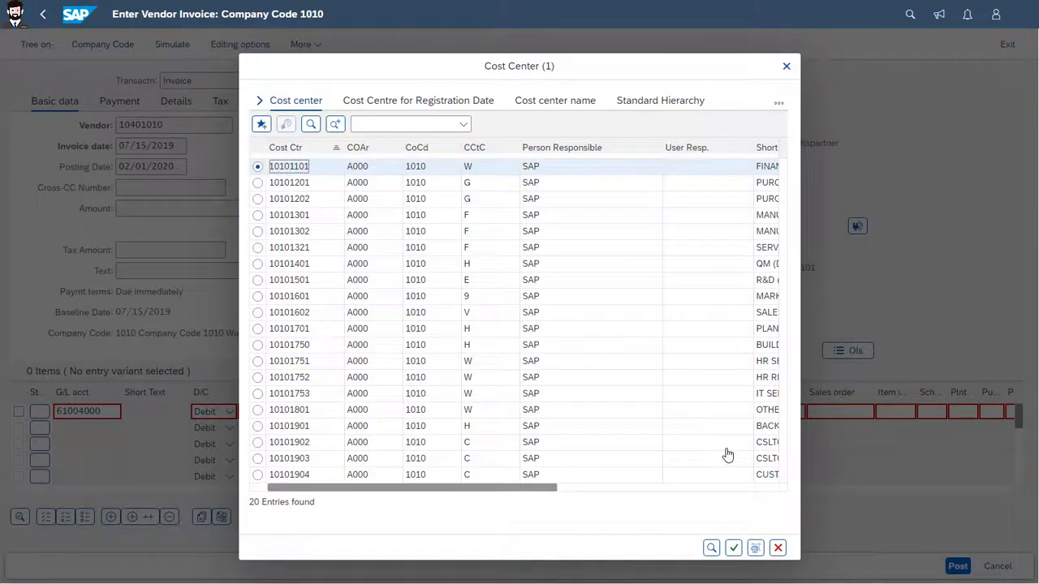
click(733, 548)
double_click(689, 413)
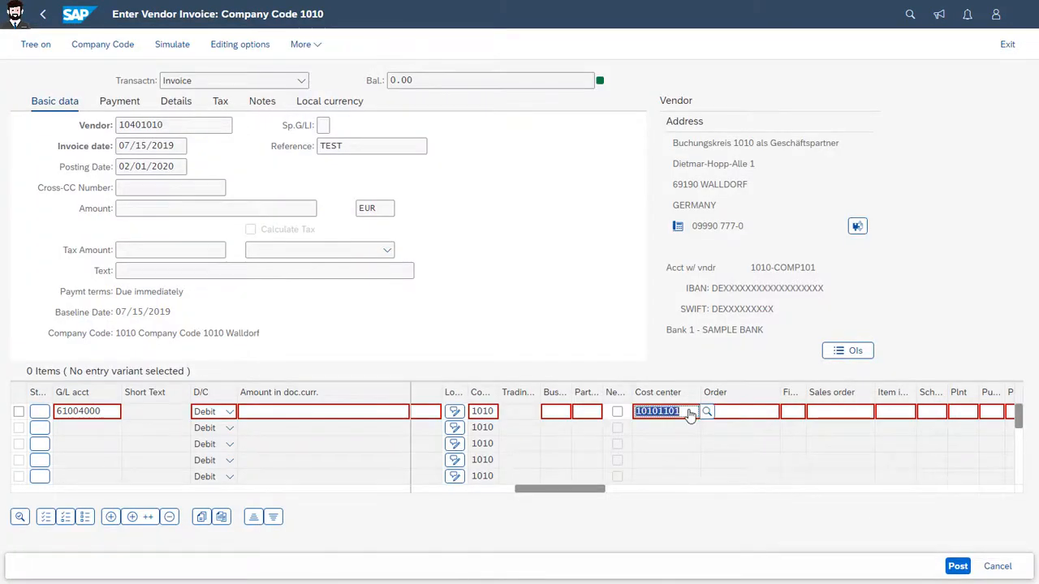
key(Return)
- Set the line item amount and the invoice amount to 1,000.00 EUR
click(260, 411)
text(1000)
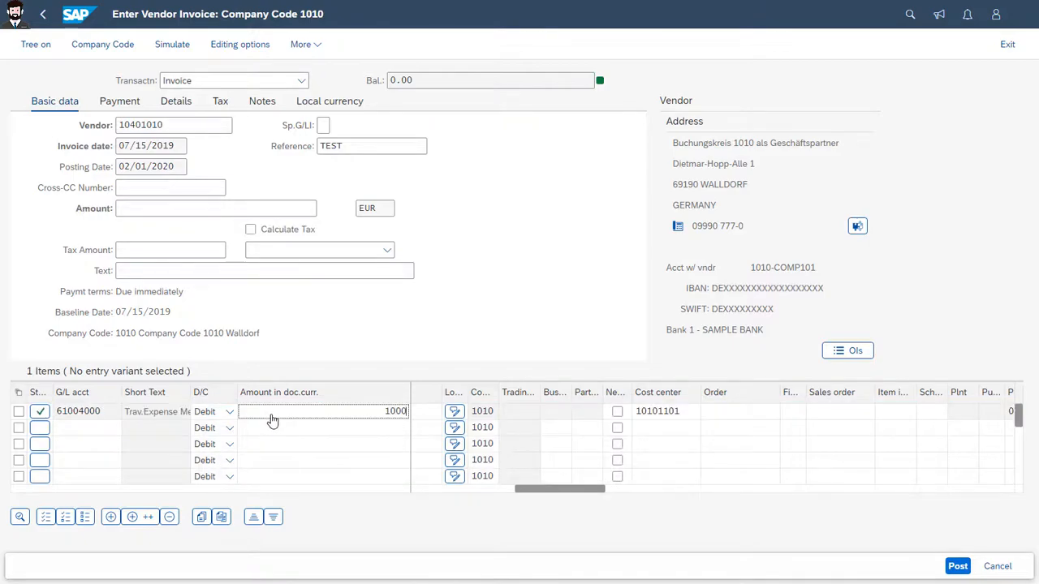
key(Return)
drag(545, 489, 380, 519)
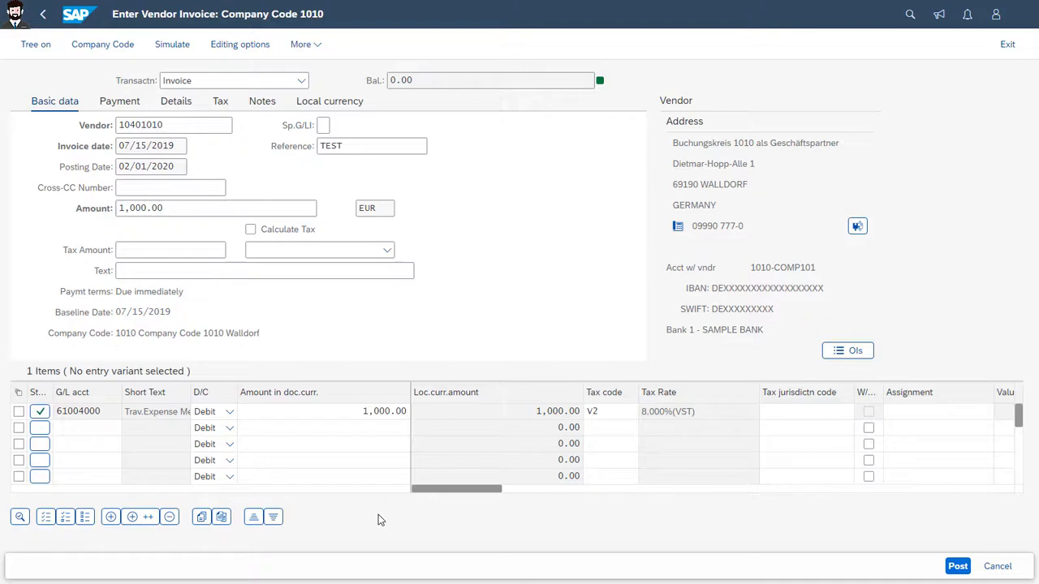
- Enable tax calculation for the invoice with tax code V2 (7% Input Tax Domestic) and view its tax details
click(250, 230)
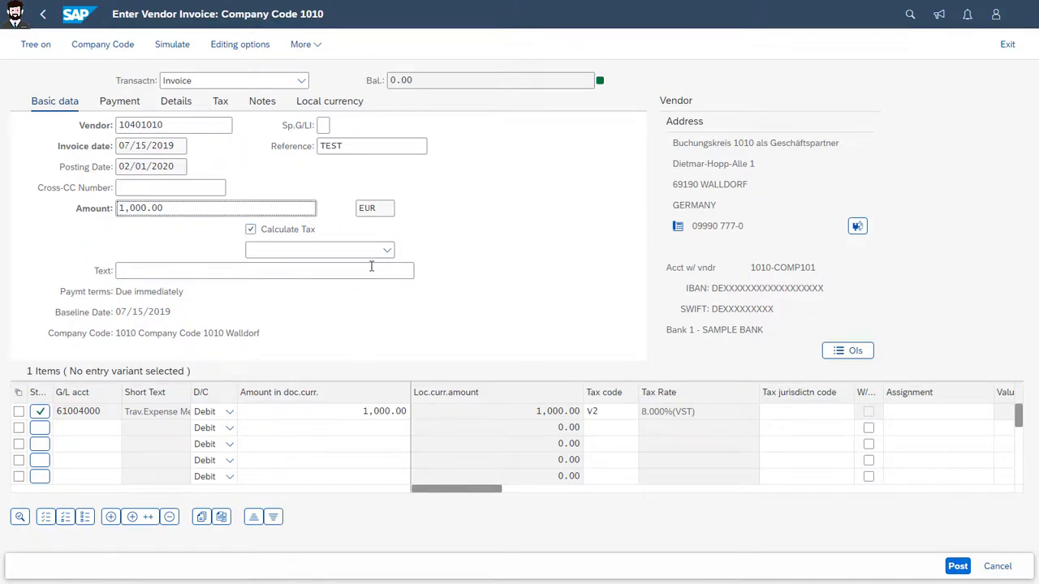
click(387, 250)
scroll(374, 387, down, 10)
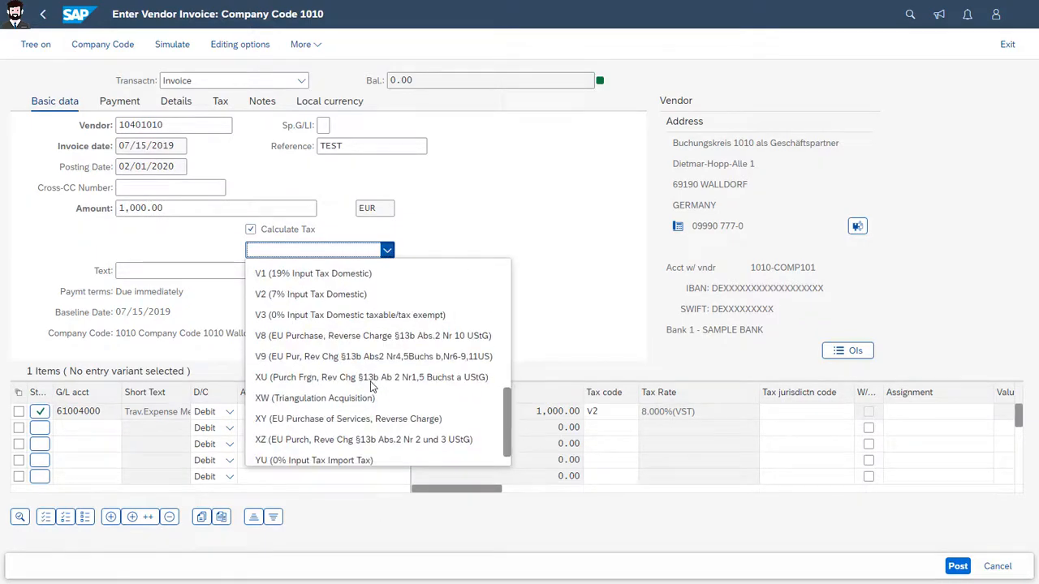
click(353, 296)
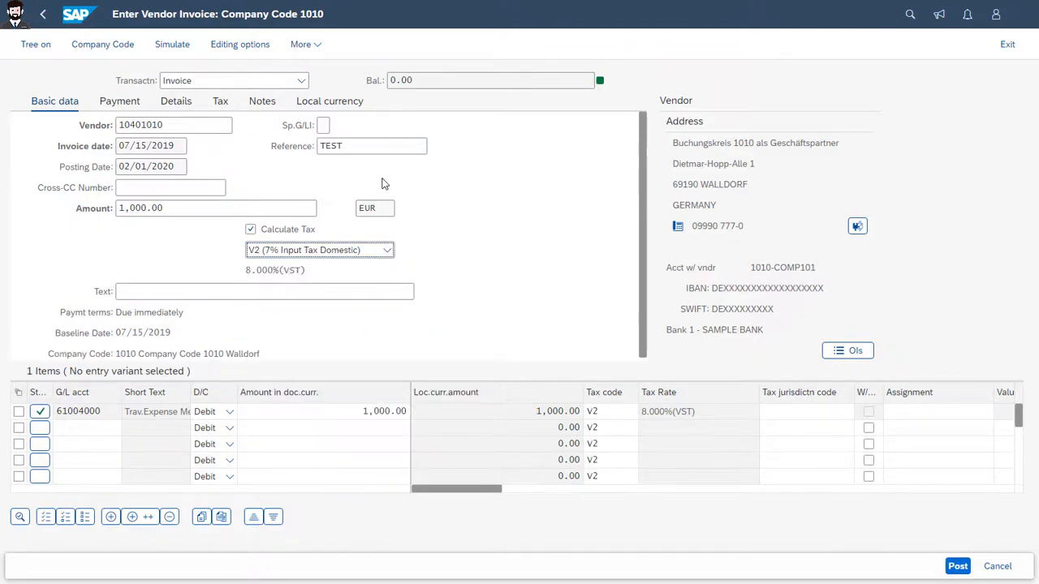
click(220, 104)
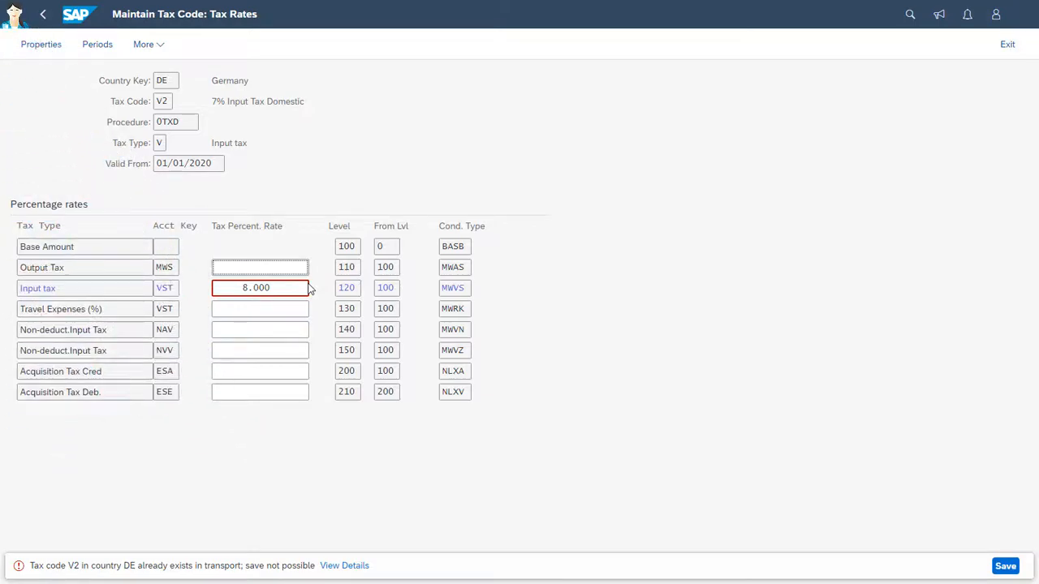
- Remove the percentage from tax code V2's description so it reads Input Tax Domestic, and save the tax code
click(58, 47)
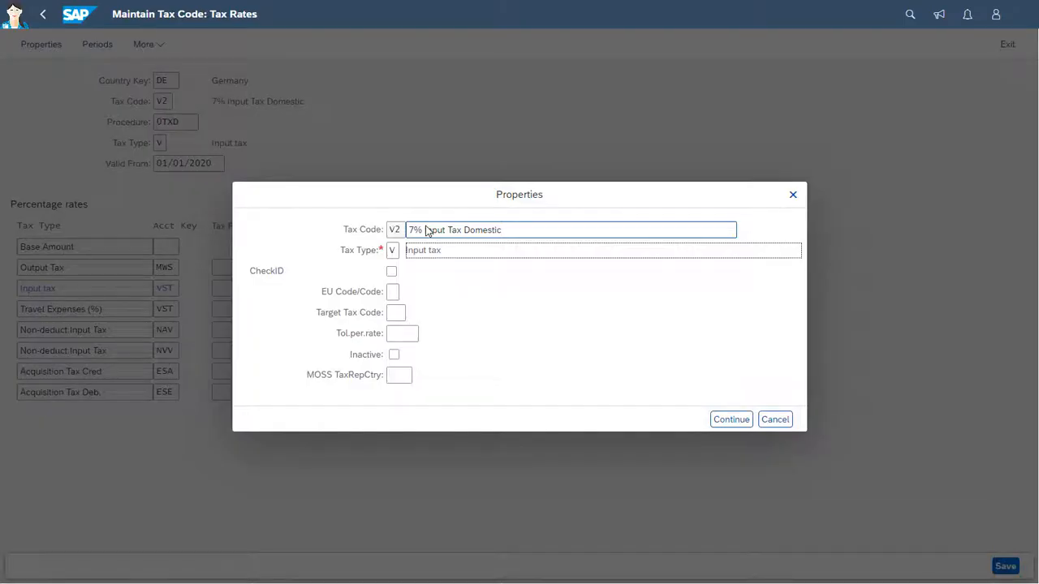
drag(424, 230, 407, 230)
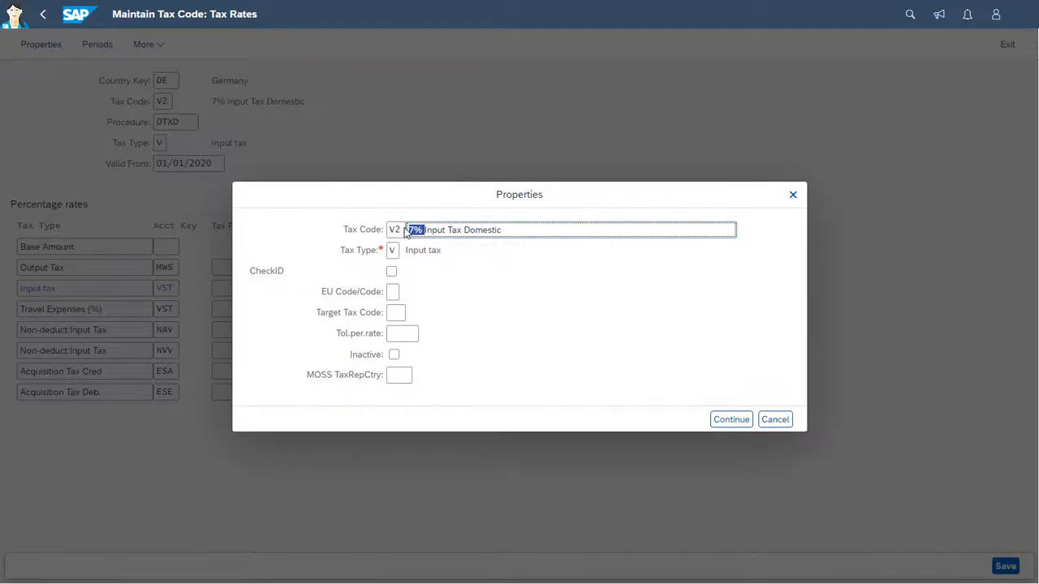
key(Delete)
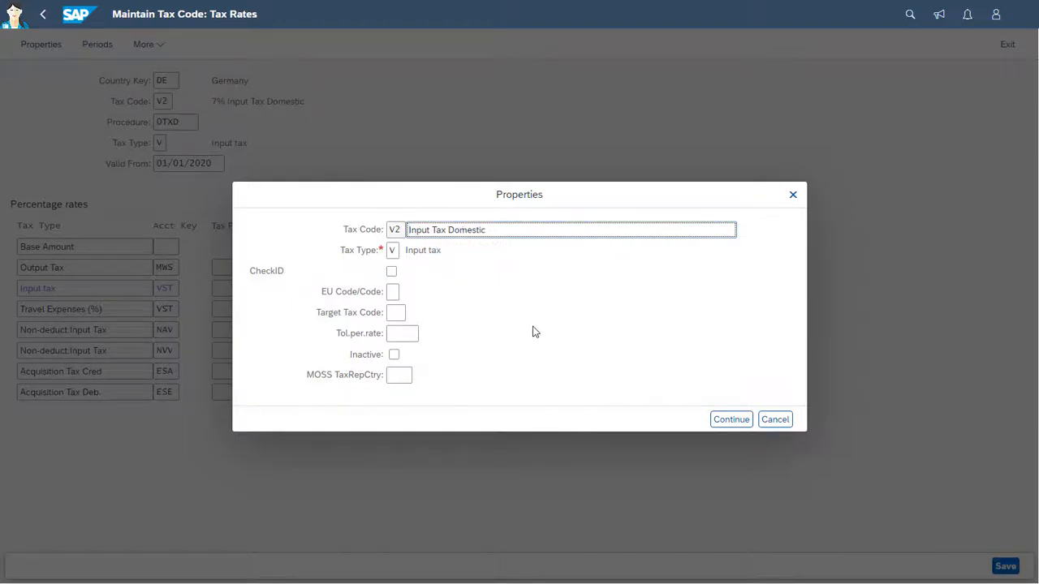
click(722, 421)
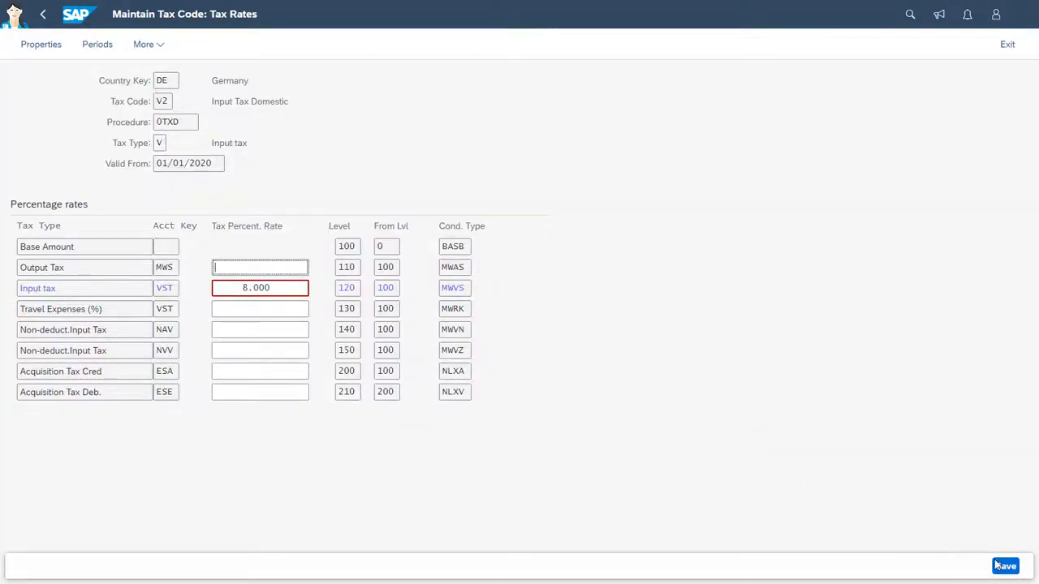
click(1004, 568)
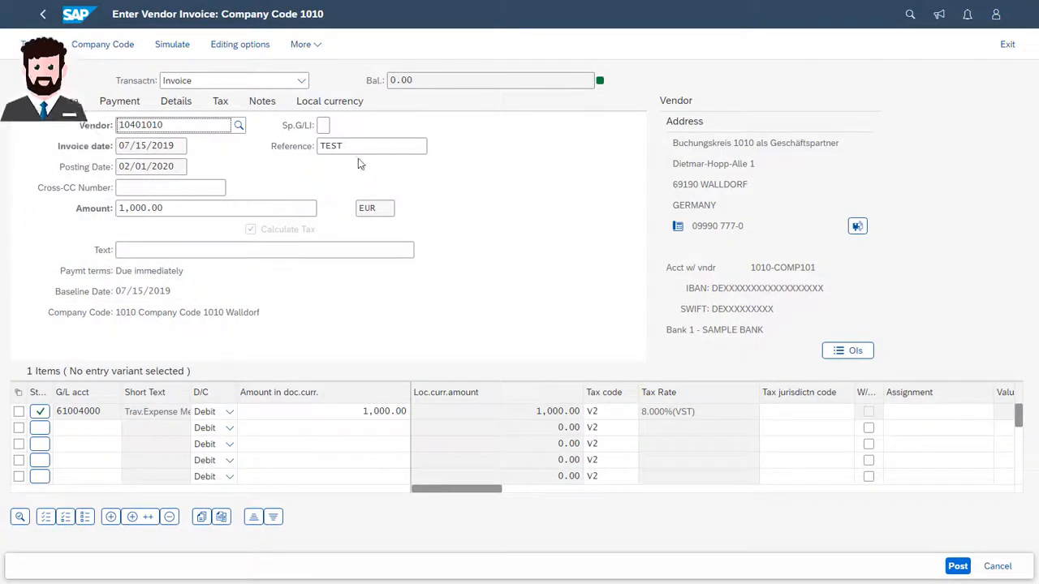
- Simulate the vendor invoice and post it
click(174, 46)
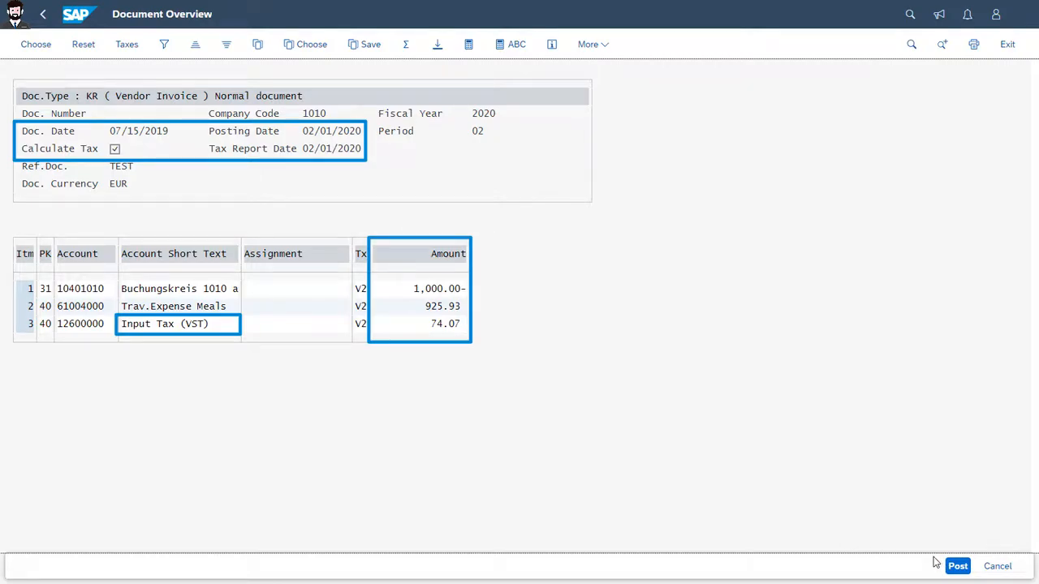
click(958, 566)
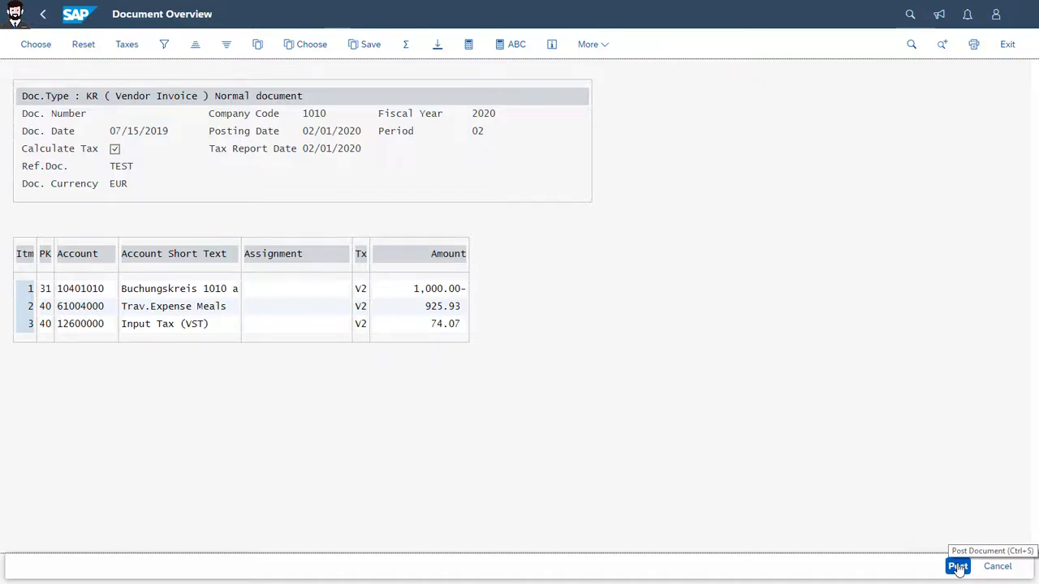
- Display the vendor invoice document that was just posted
click(305, 45)
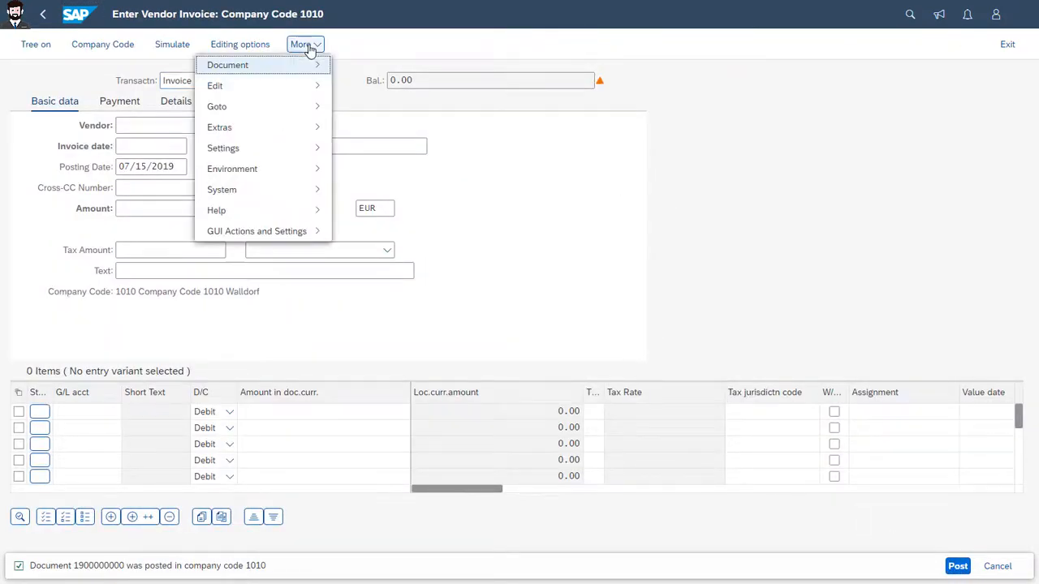
mouse_move(313, 65)
click(362, 84)
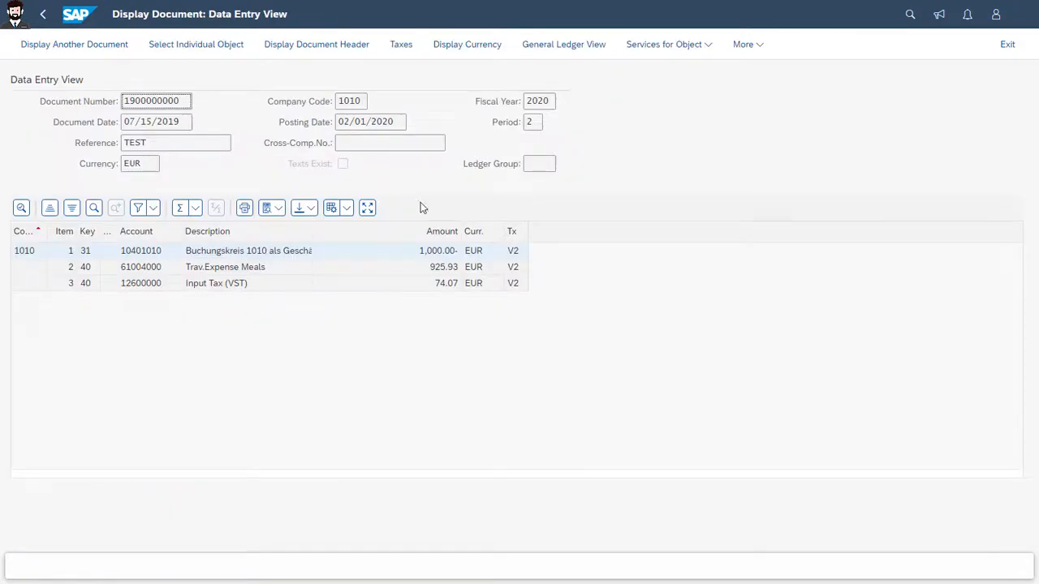
- Change the posted document's line item layout to include the Tax date and Tax Rate Valid-From columns
click(346, 208)
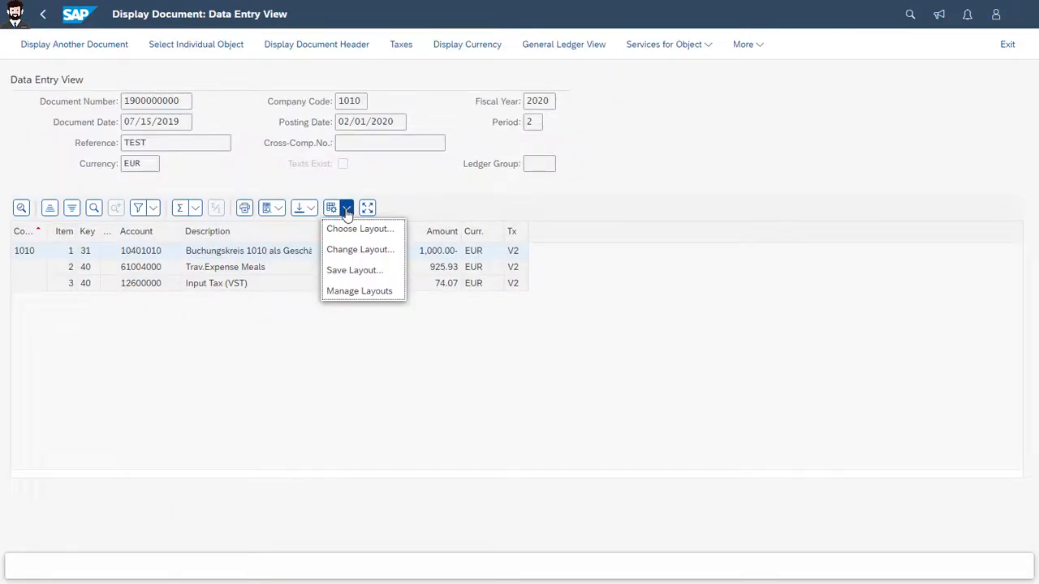
click(357, 249)
scroll(621, 281, down, 3)
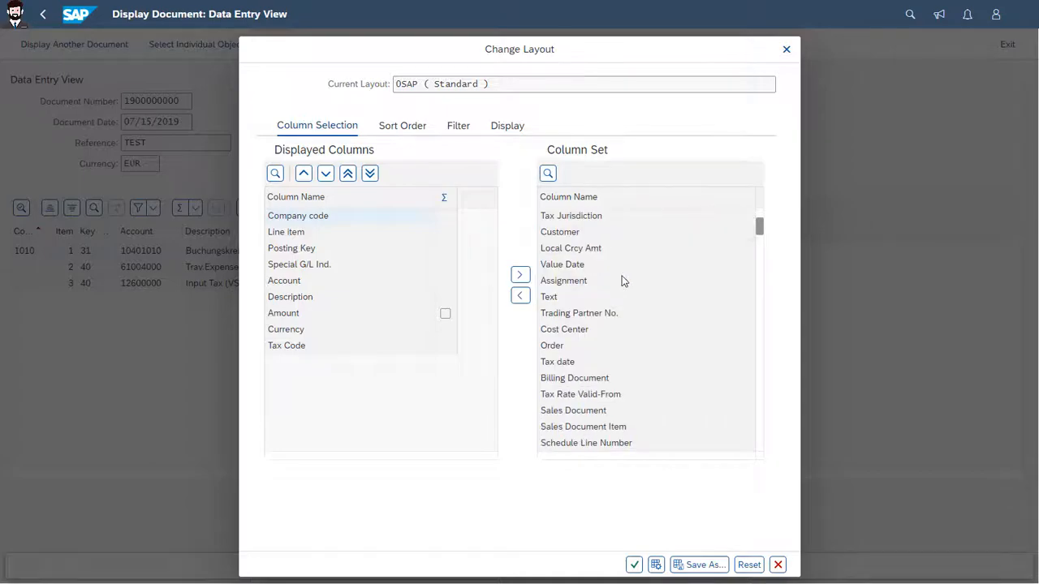
click(577, 365)
click(521, 296)
click(582, 379)
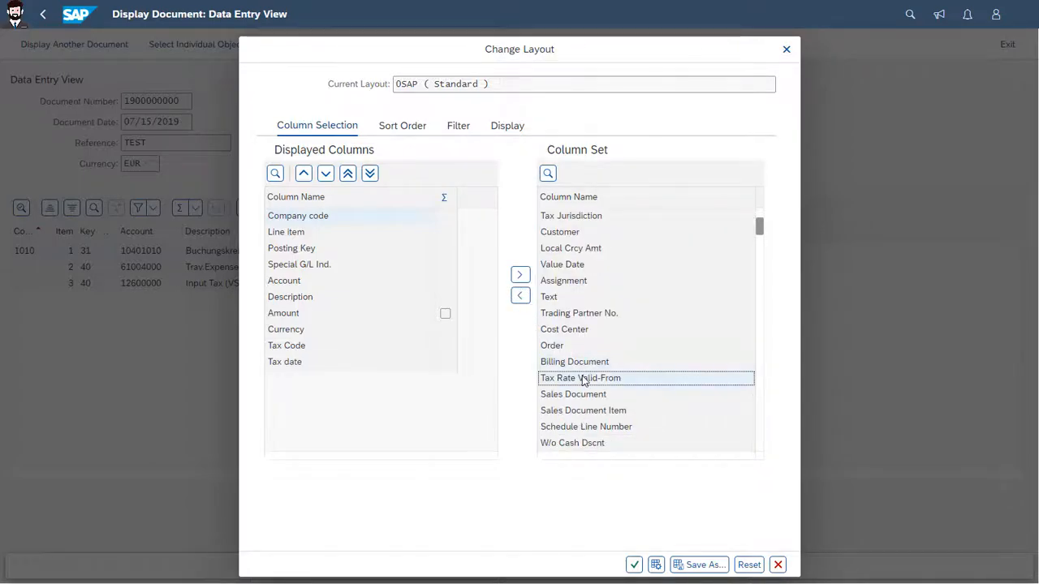
click(520, 296)
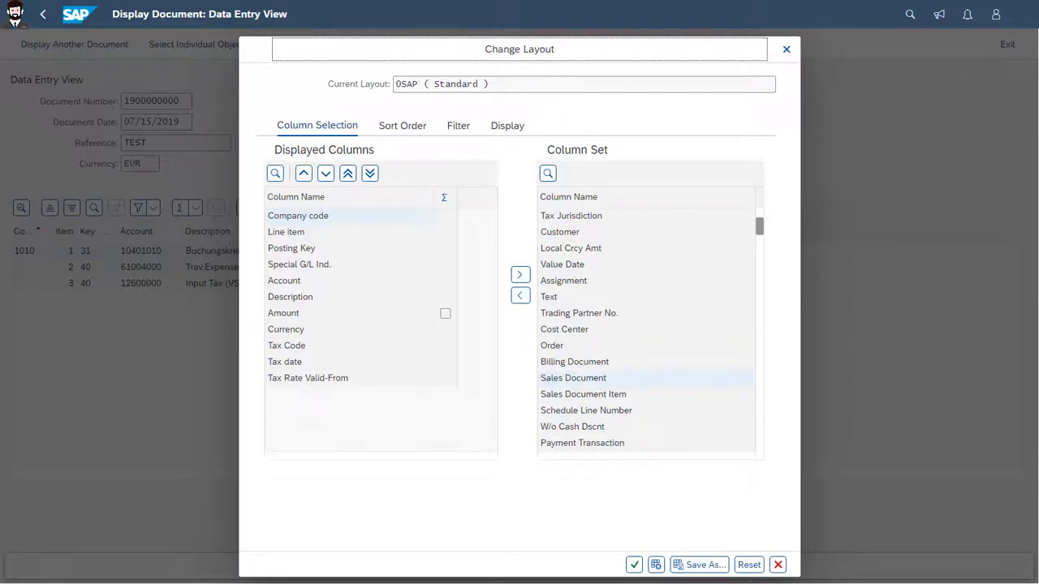
click(634, 565)
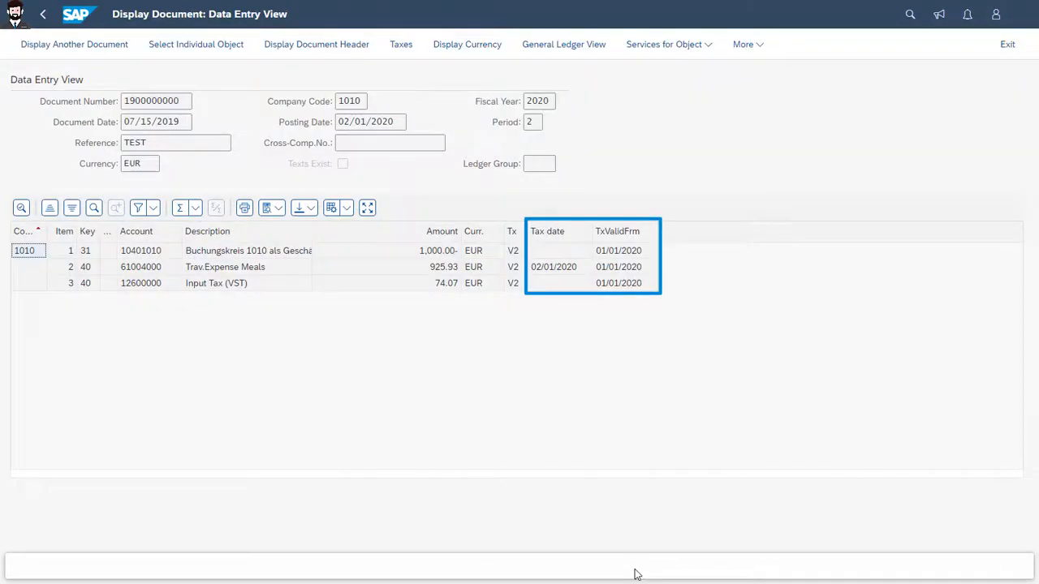